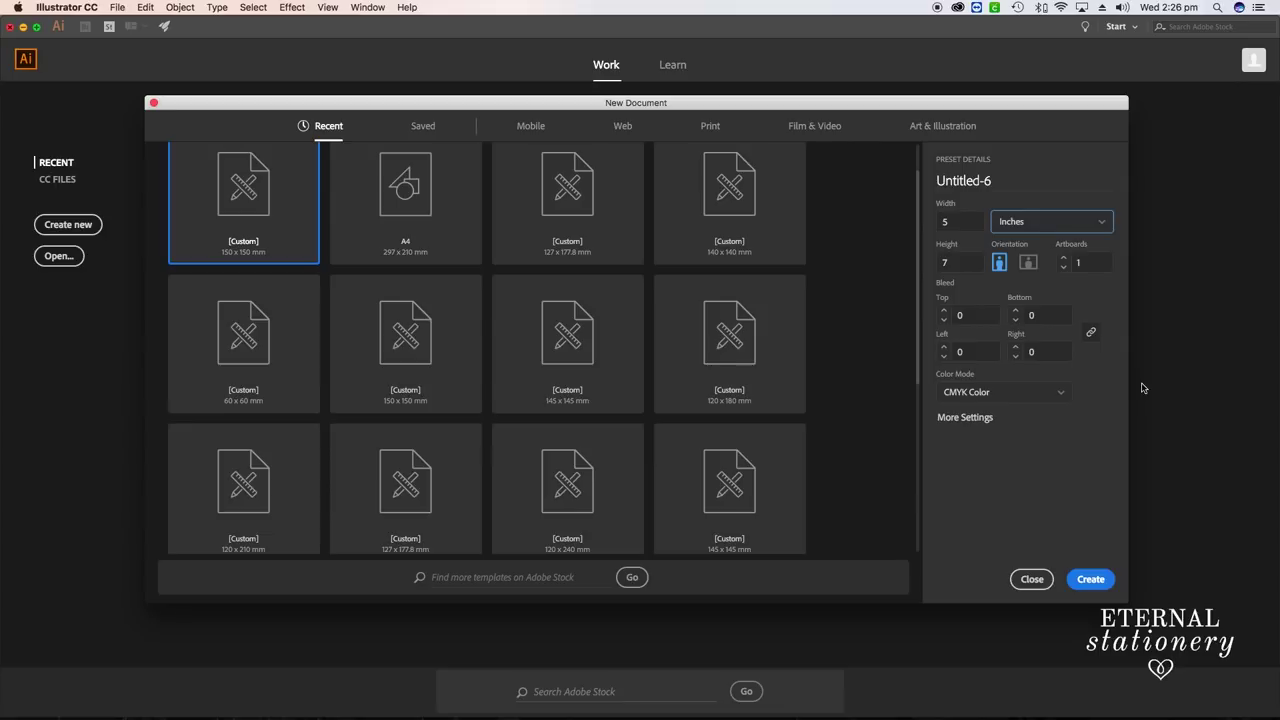
Create the new 5 by 7 inch document and zoom out to view the whole artboard
left_click(1089, 580)
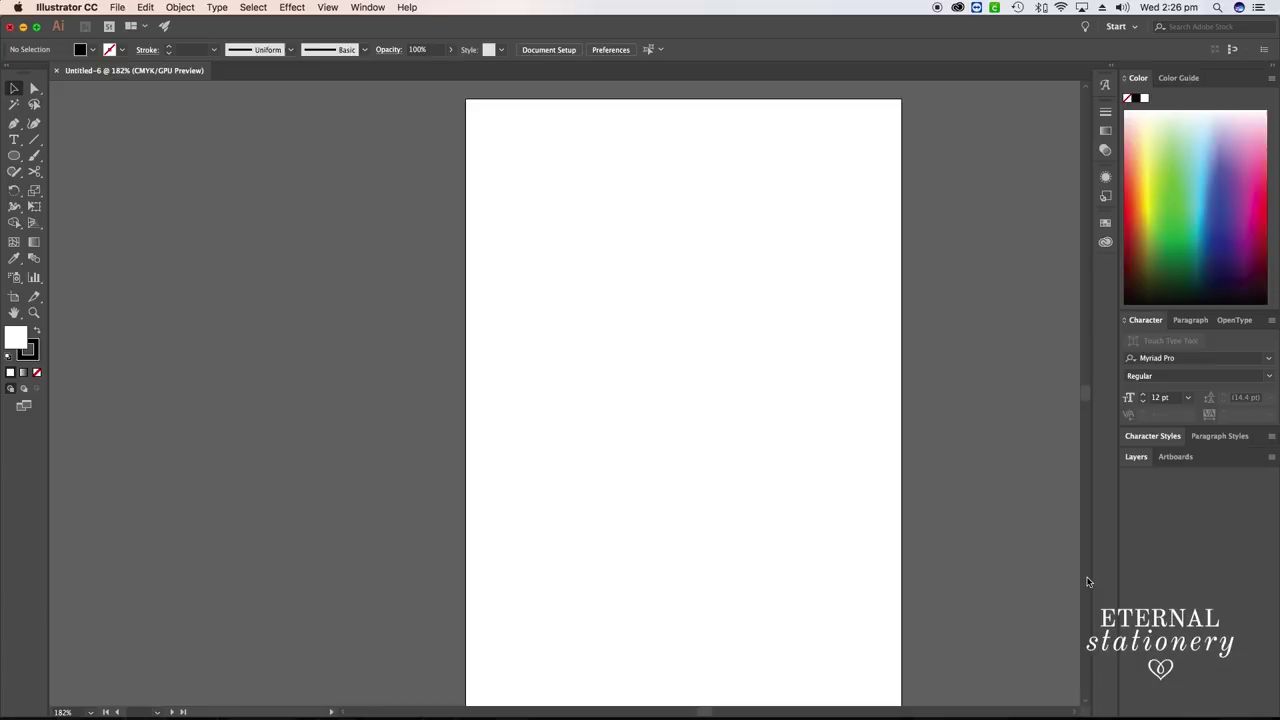
scroll(810, 519, "right", 2)
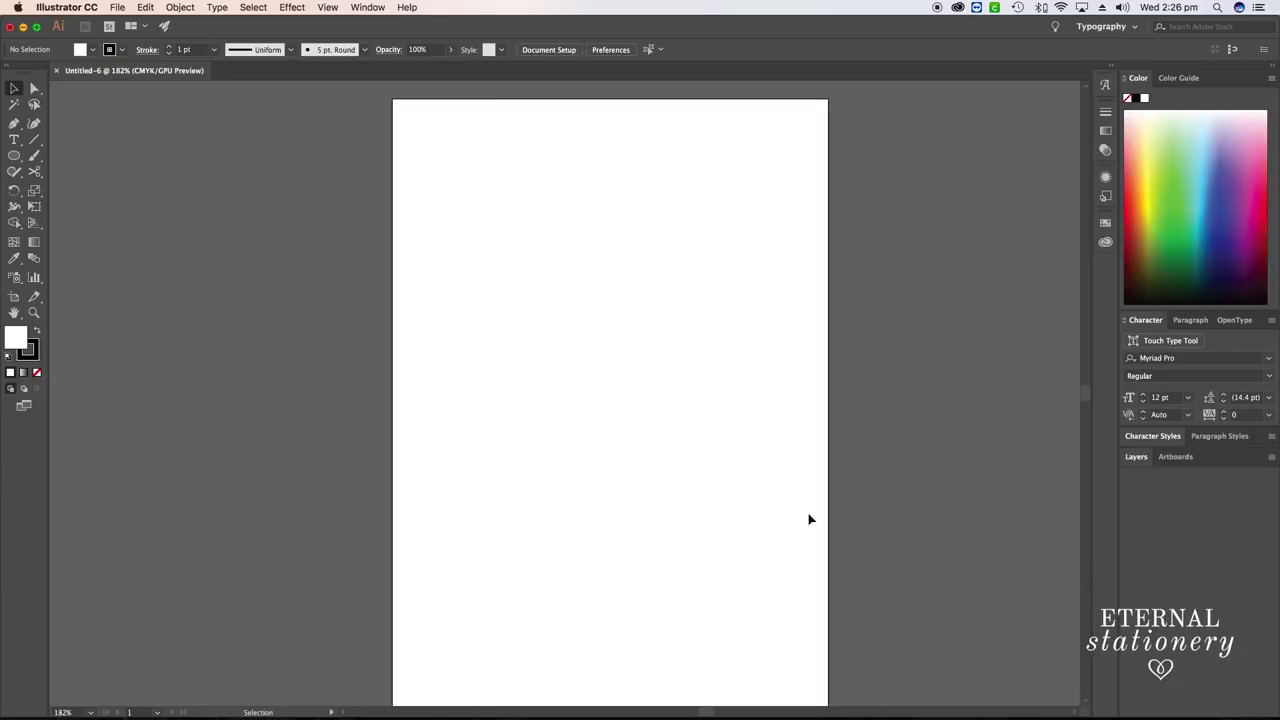
key("super+minus")
scroll(810, 519, "right", 2)
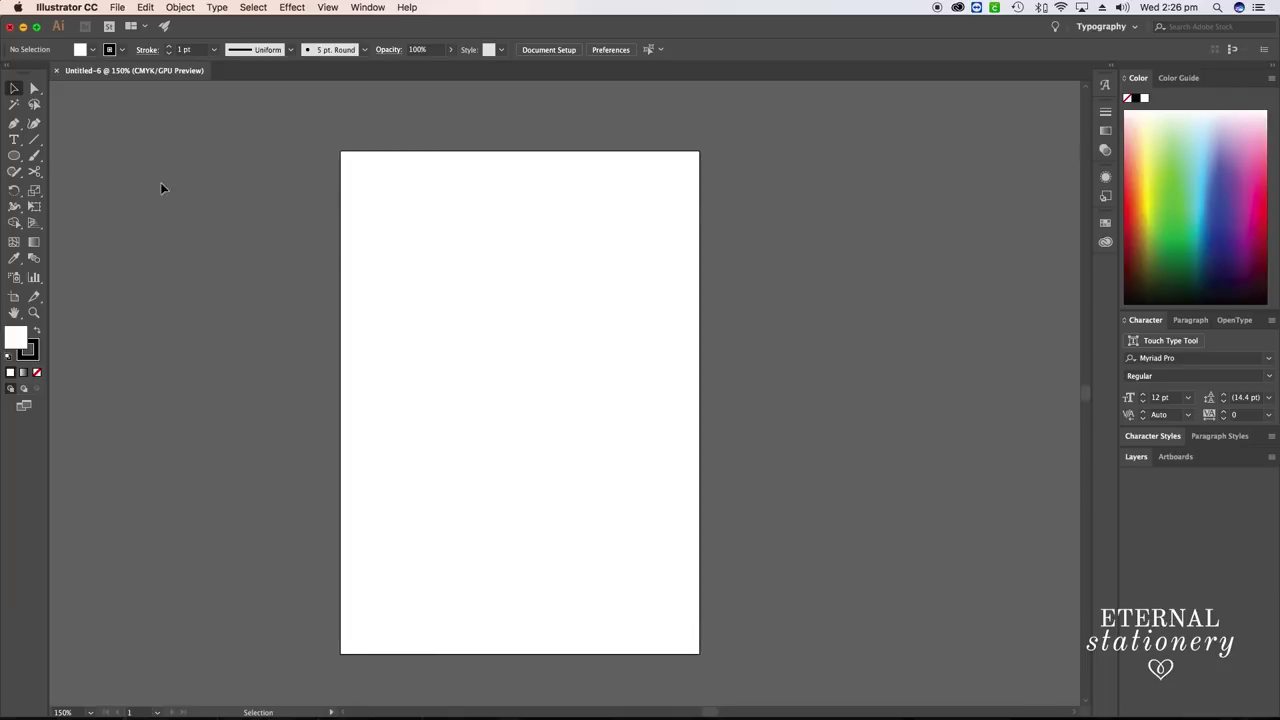
Add point text reading THOMAS near the artboard's top-left and select it
left_click(14, 143)
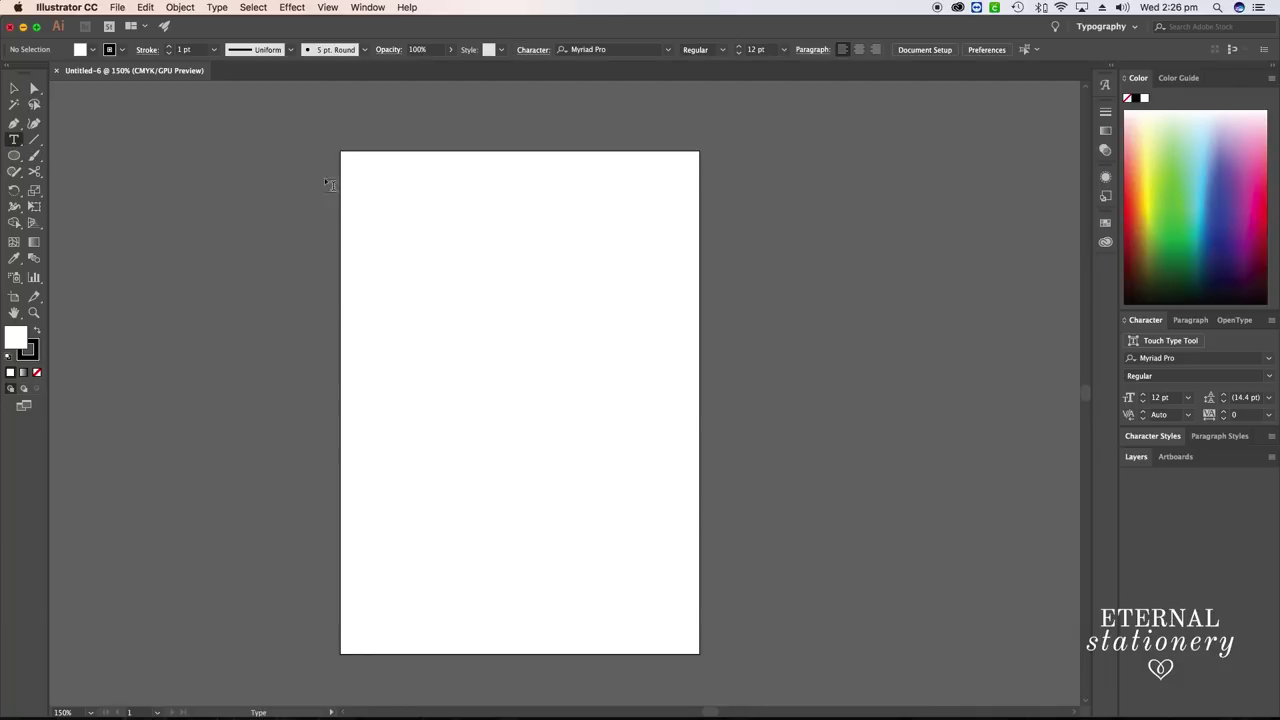
left_click(411, 261)
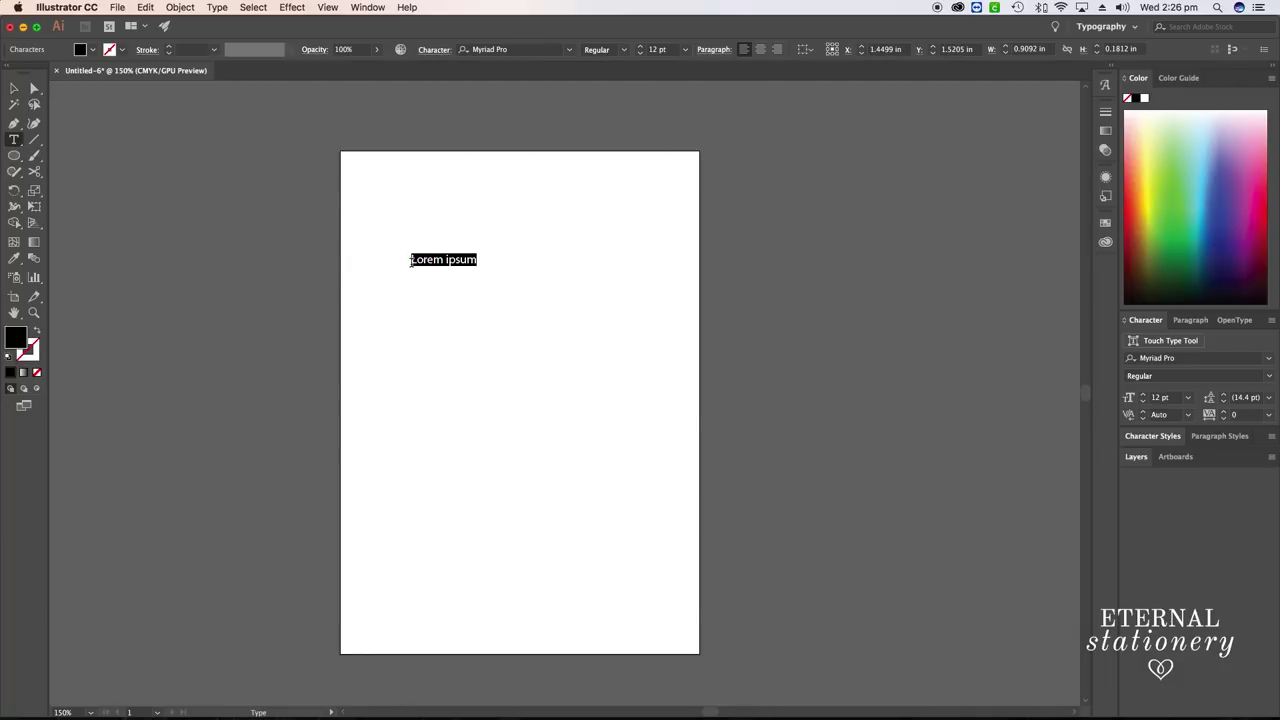
type("THOM")
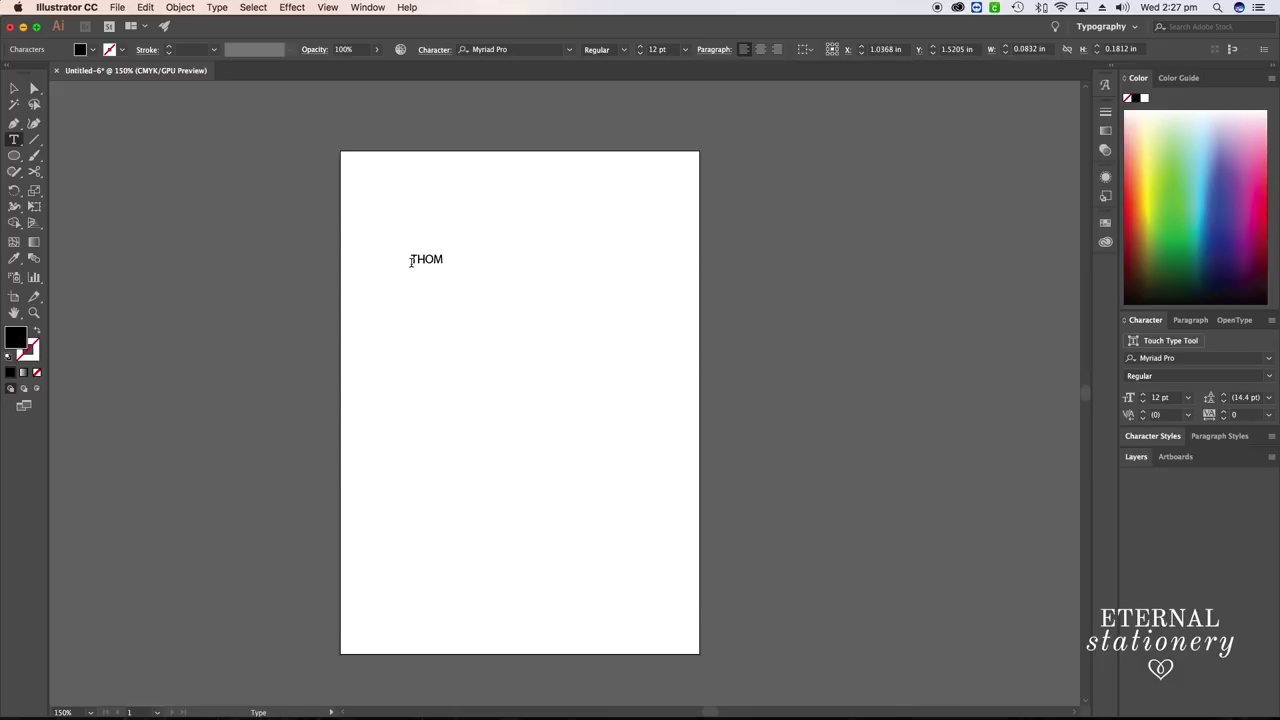
type("AS")
key("Escape")
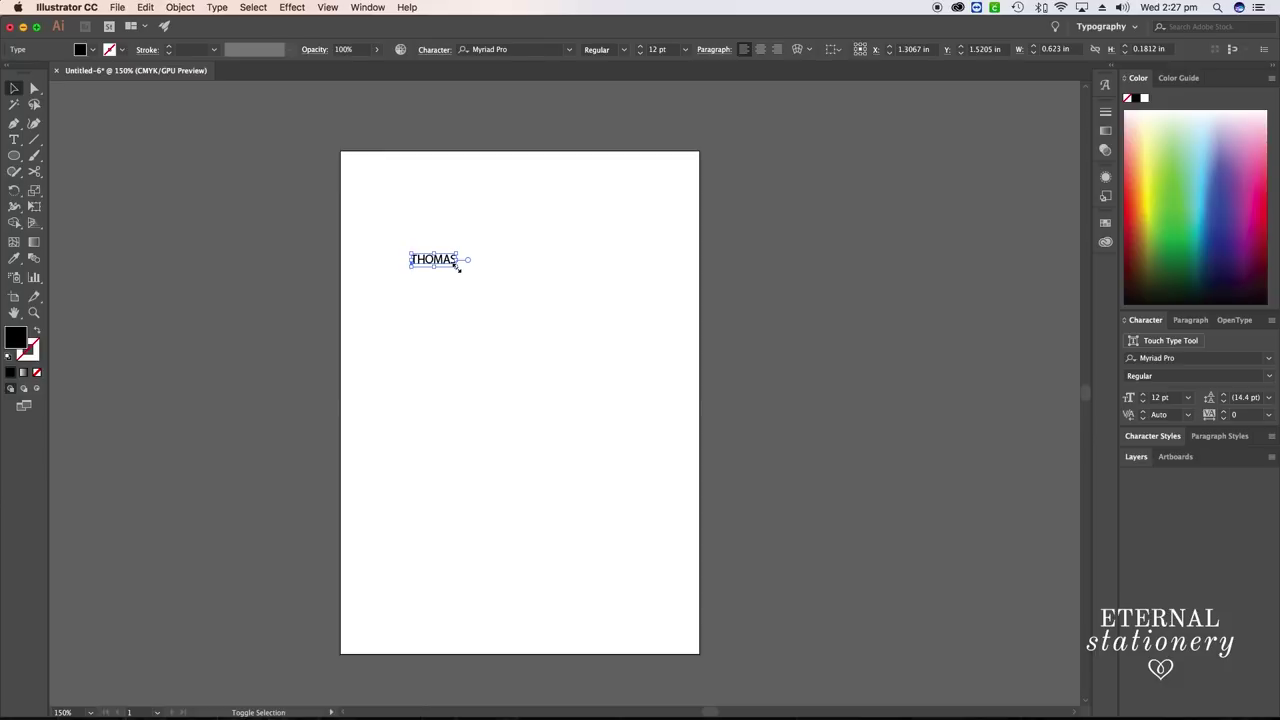
Enlarge THOMAS and move it up to the top of the artboard
left_click_drag(458, 268, 752, 352)
left_click_drag(627, 313, 556, 227)
left_click_drag(674, 260, 704, 271)
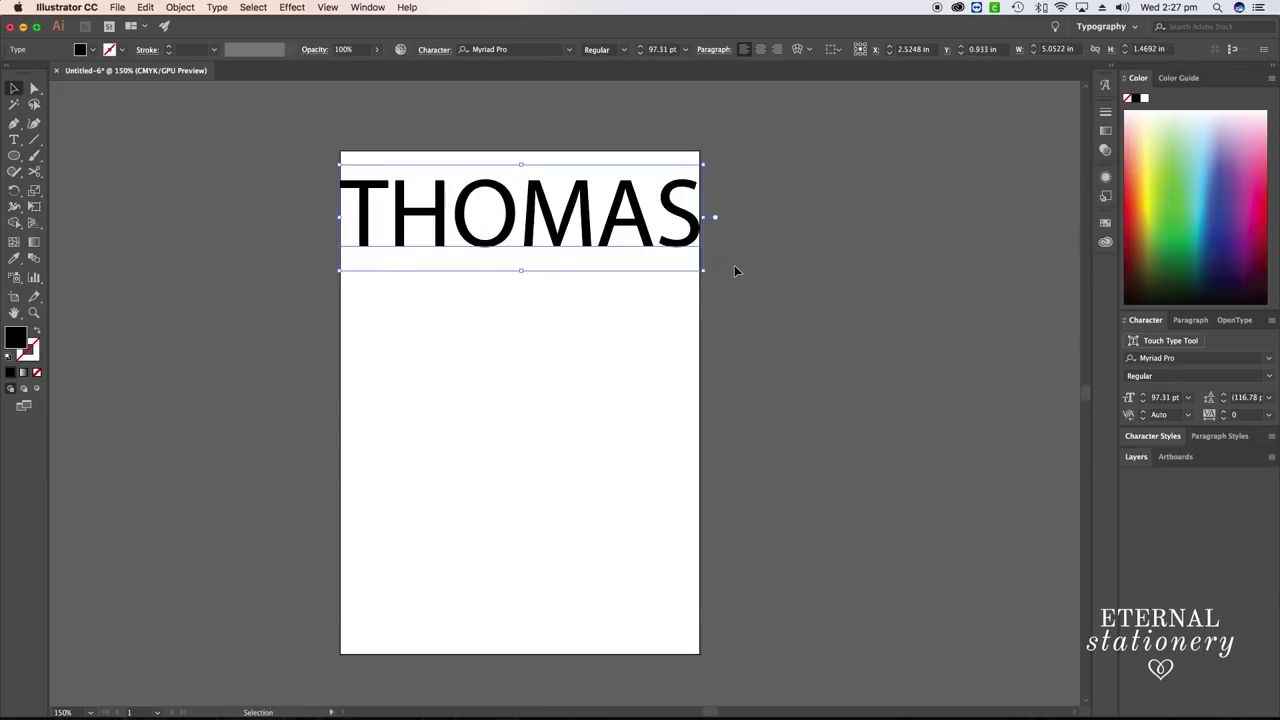
left_click(734, 271)
left_click(600, 190)
Set THOMAS in Impact and scale it to span the artboard width along the top edge
left_click(516, 49)
type("IM")
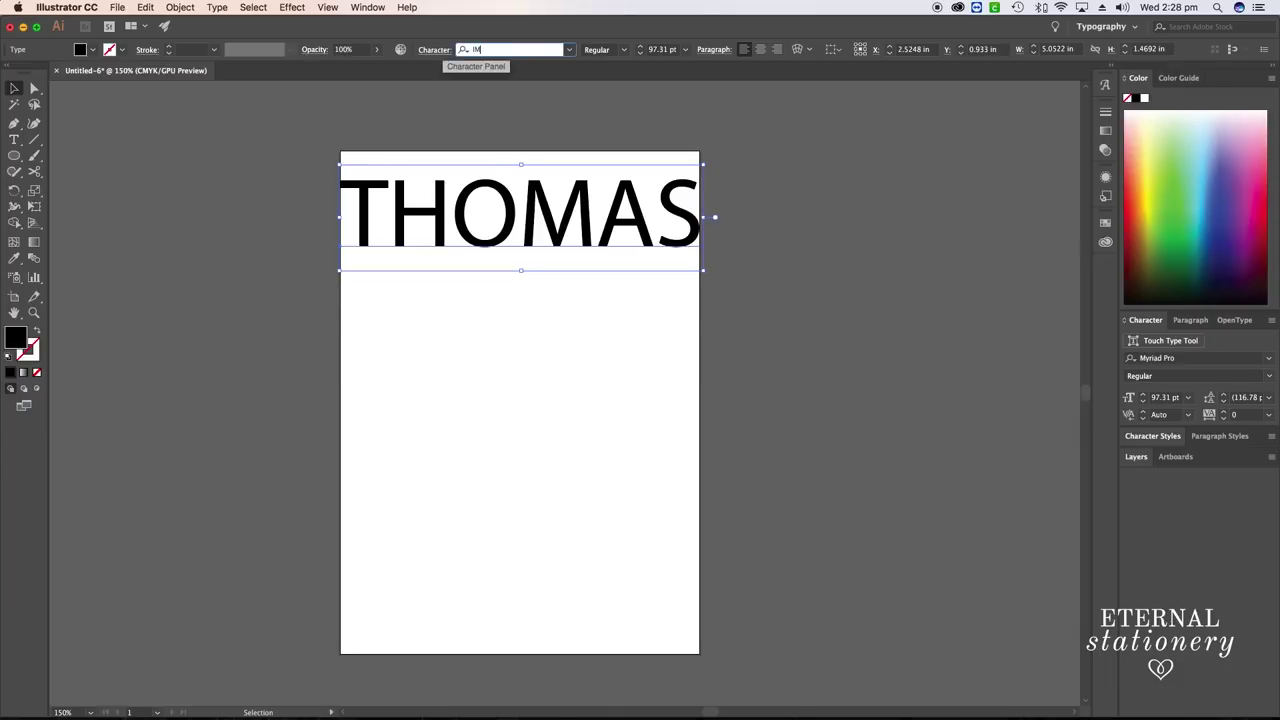
type("PAC")
key("Return")
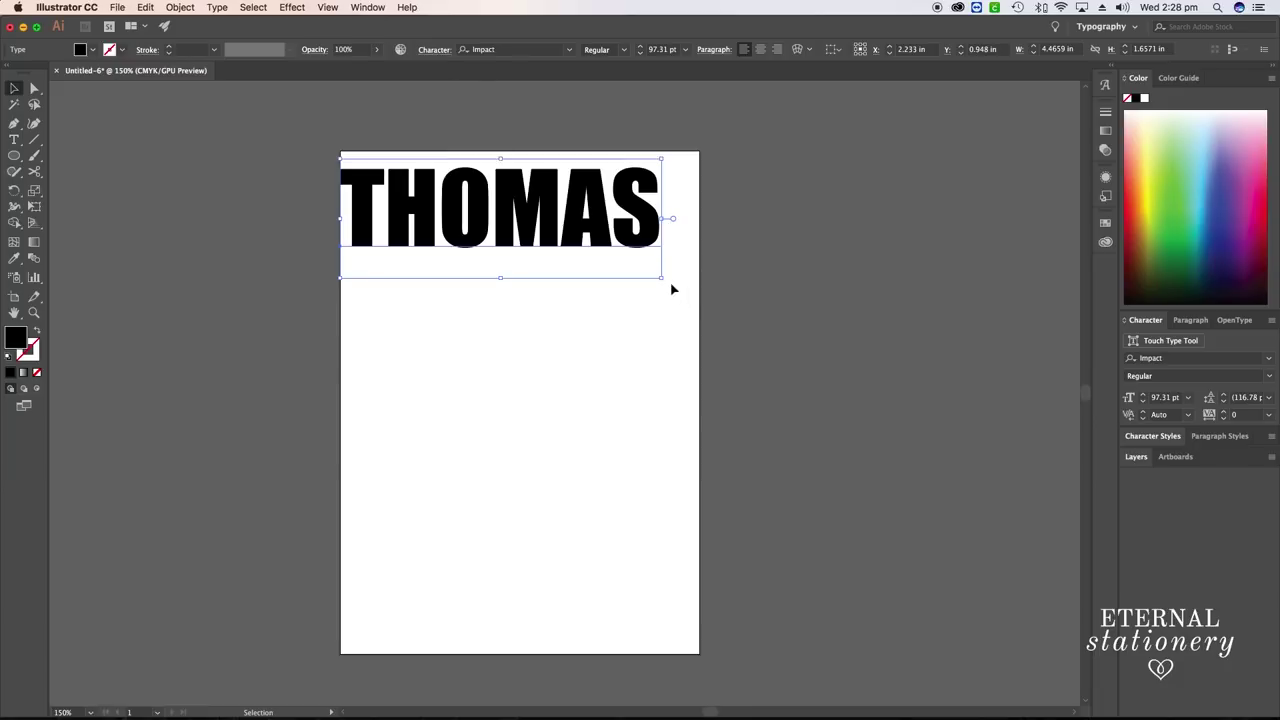
left_click_drag(662, 281, 703, 296)
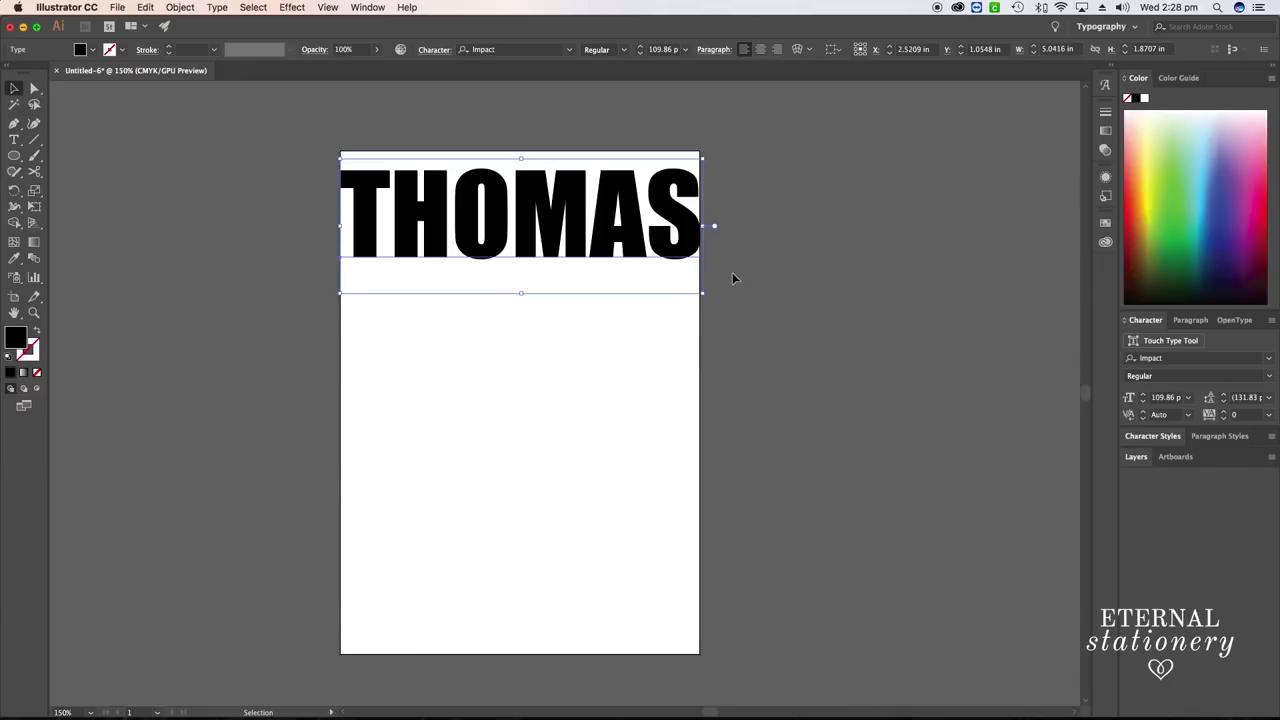
left_click(734, 277)
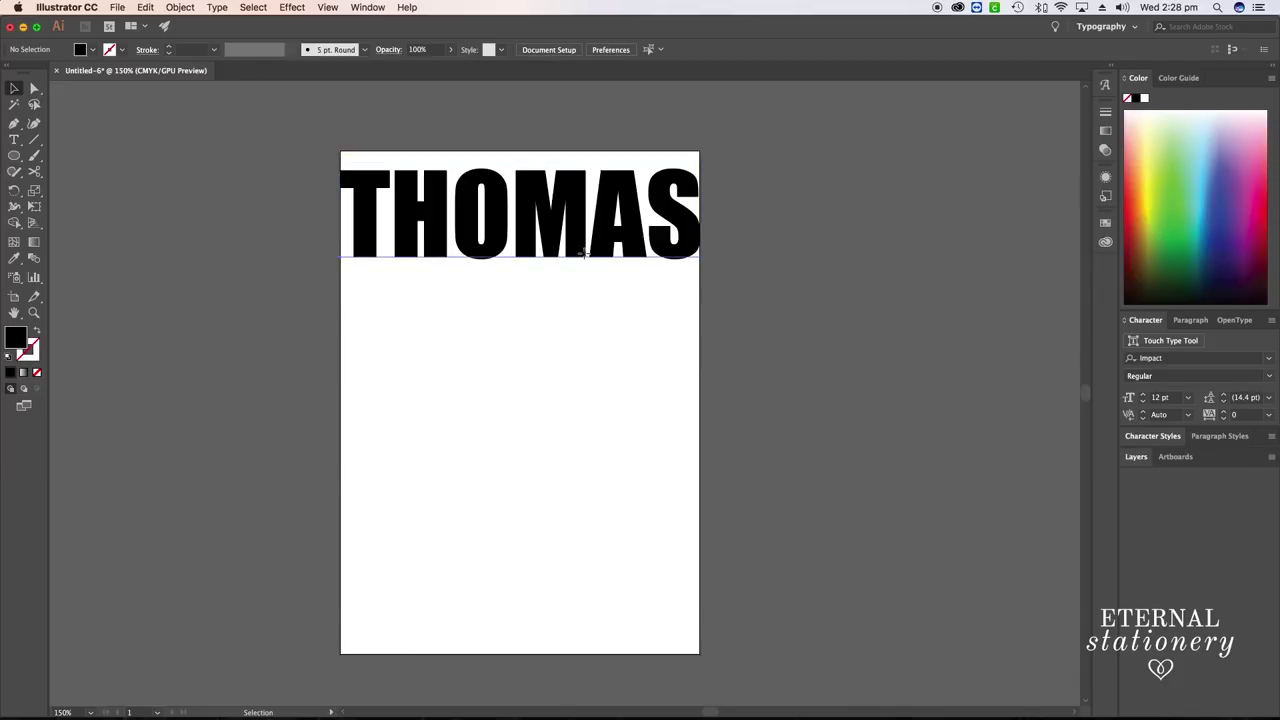
left_click_drag(587, 258, 587, 241)
left_click(767, 241)
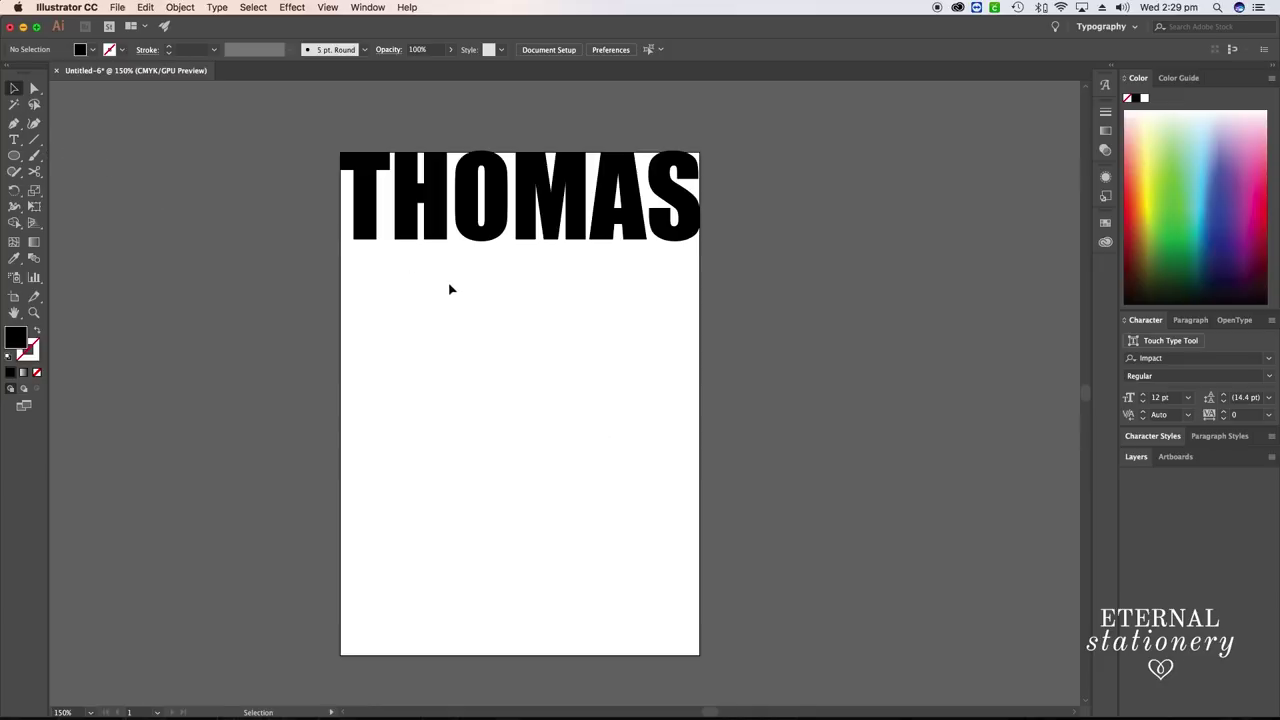
Draw a rectangle from THOMAS's bottom-left down to the artboard's bottom-right corner
left_click(16, 158)
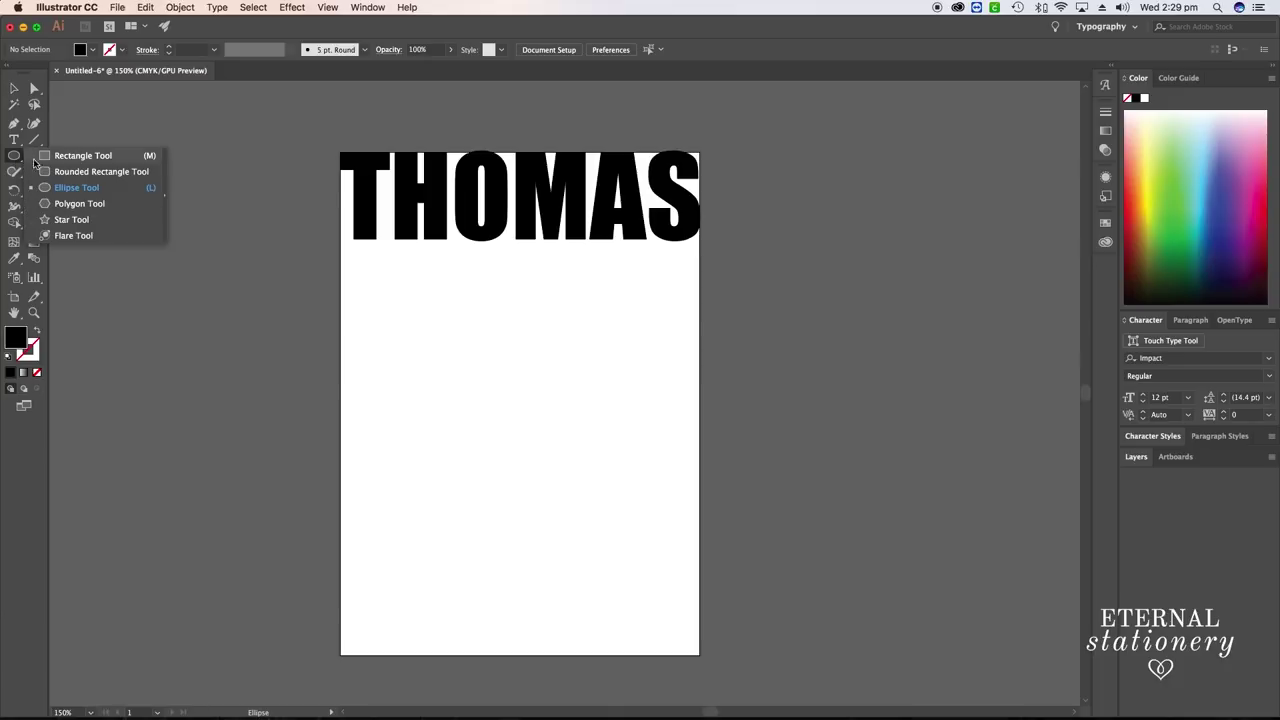
left_click(68, 158)
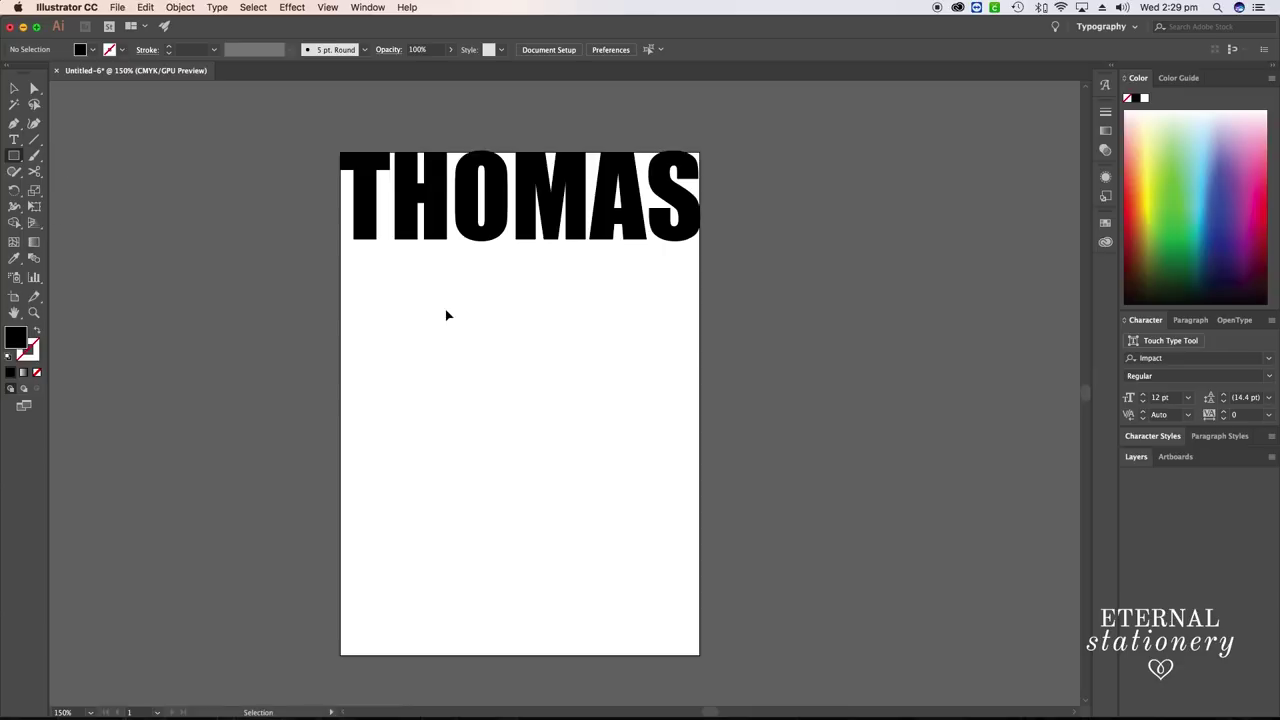
key("super+equal")
key("super+equal")
scroll(446, 310, "up", 6)
scroll(446, 310, "left", 3)
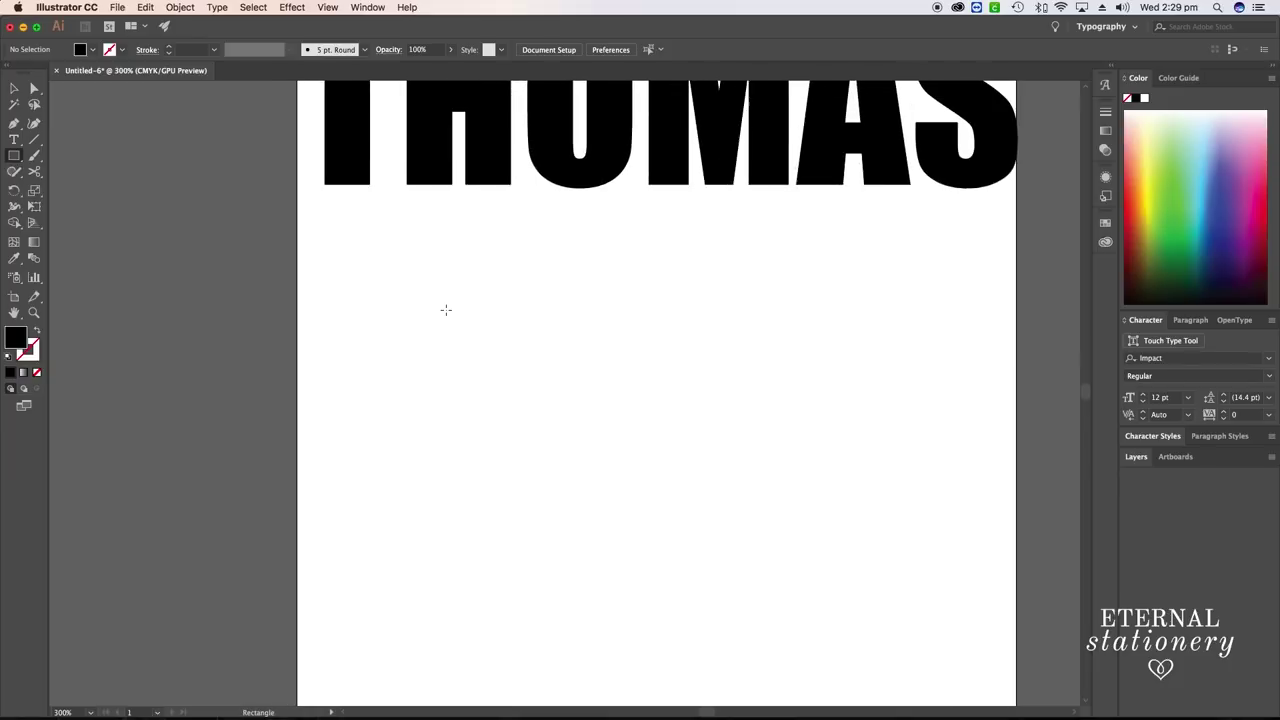
scroll(493, 314, "down", 1)
scroll(493, 314, "right", 1)
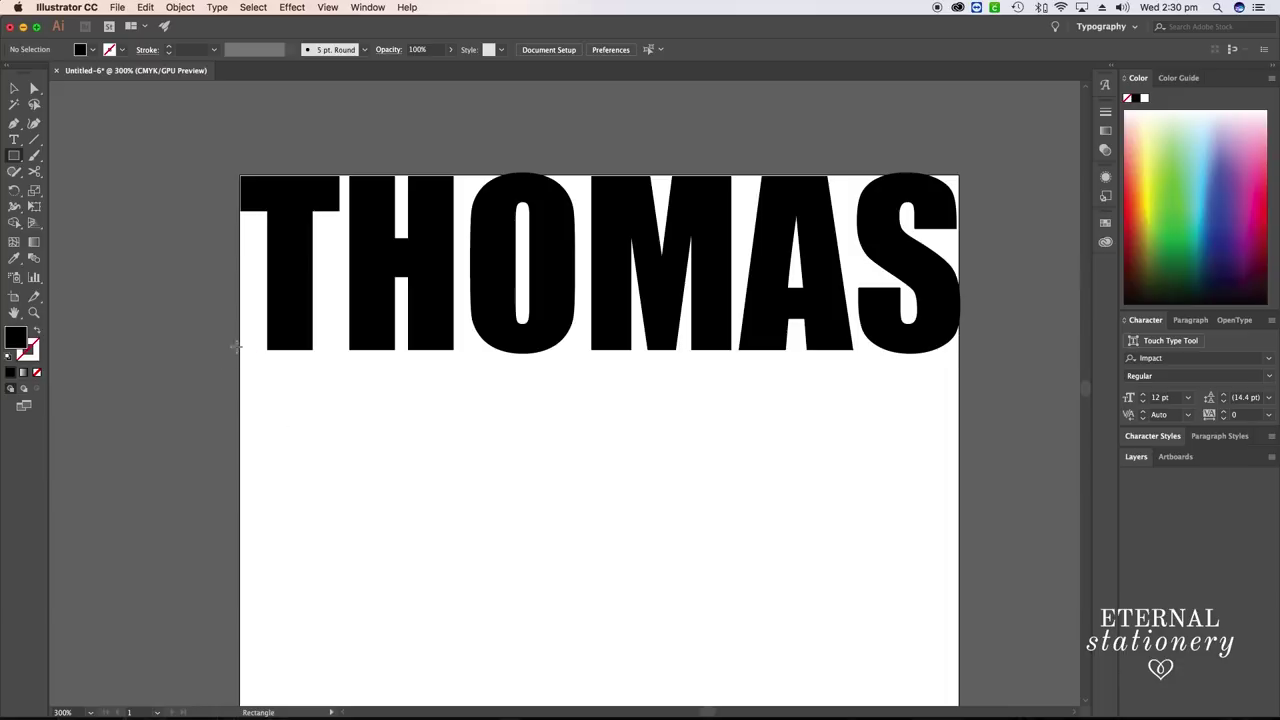
left_click_drag(241, 349, 960, 595)
key("super+minus")
key("super+minus")
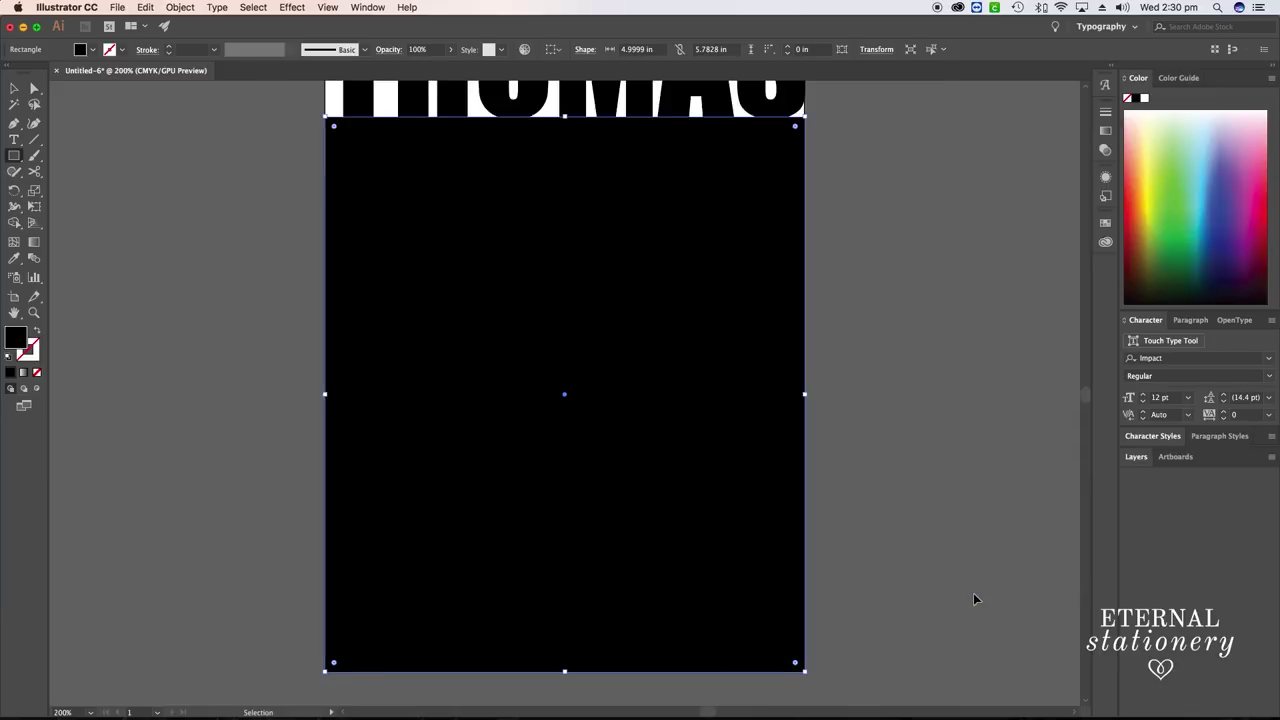
Fill the rectangle with the 30% grey swatch
left_click(92, 49)
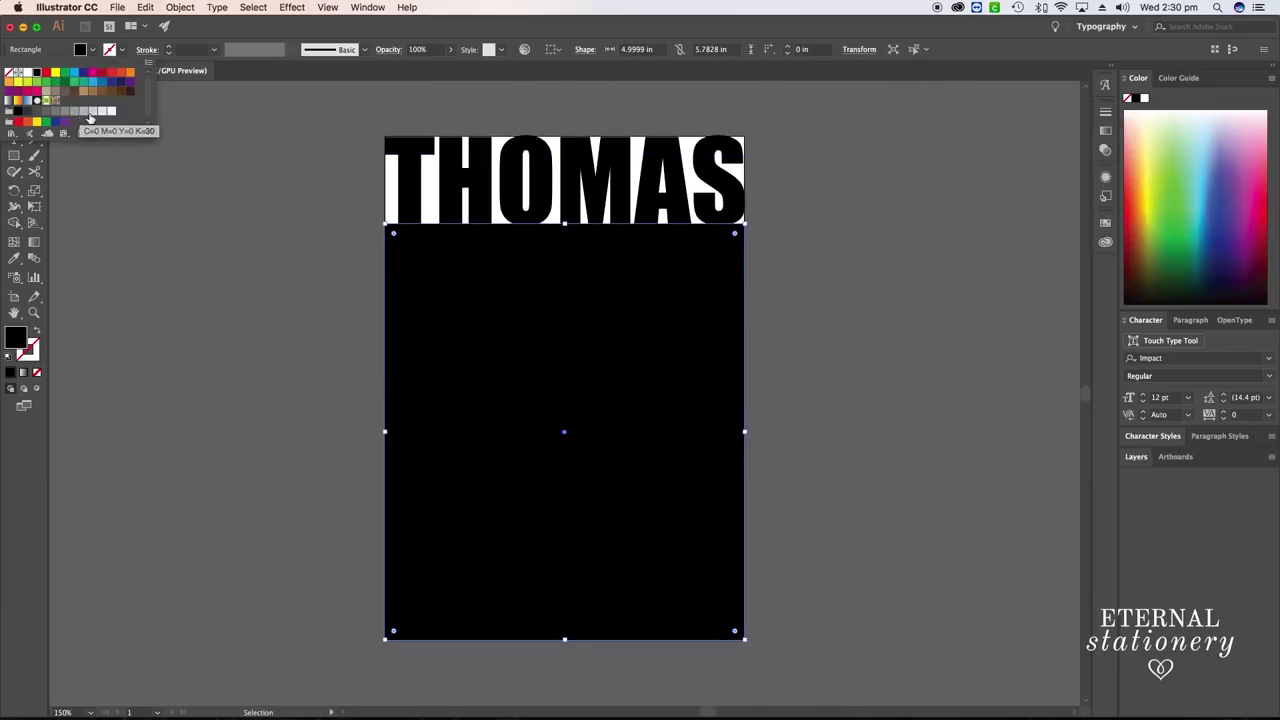
left_click(84, 116)
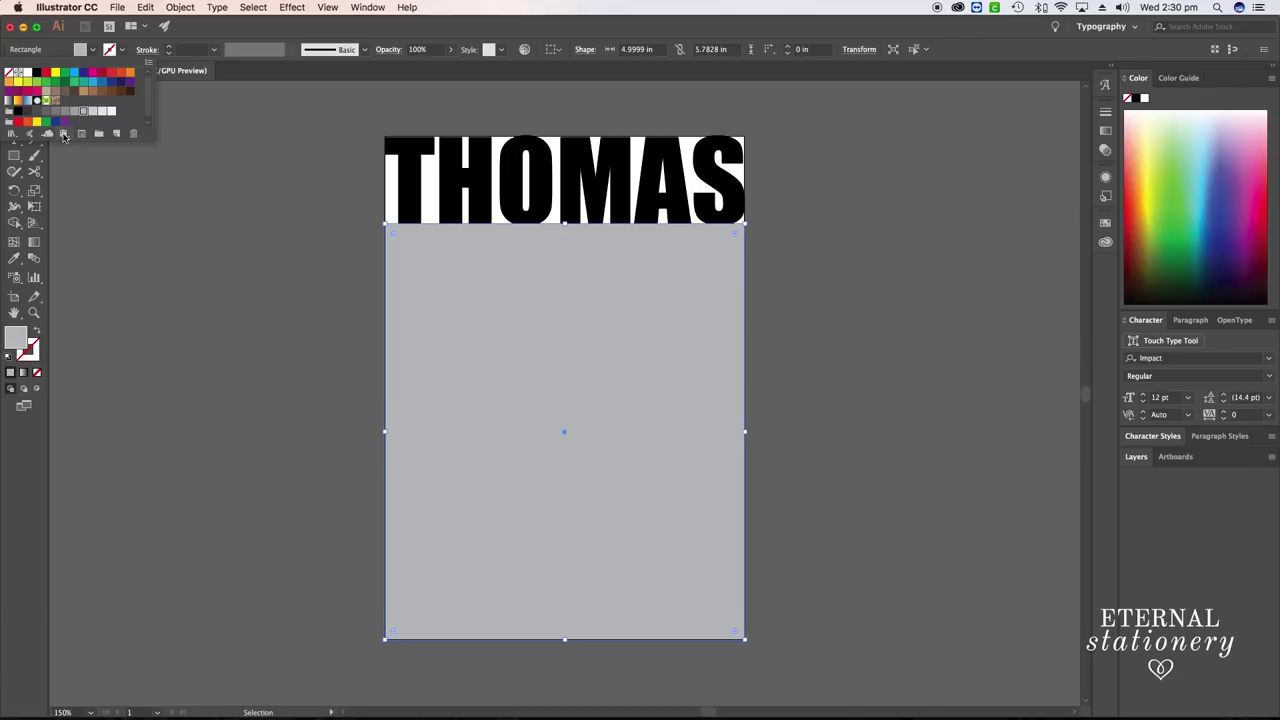
left_click(170, 204)
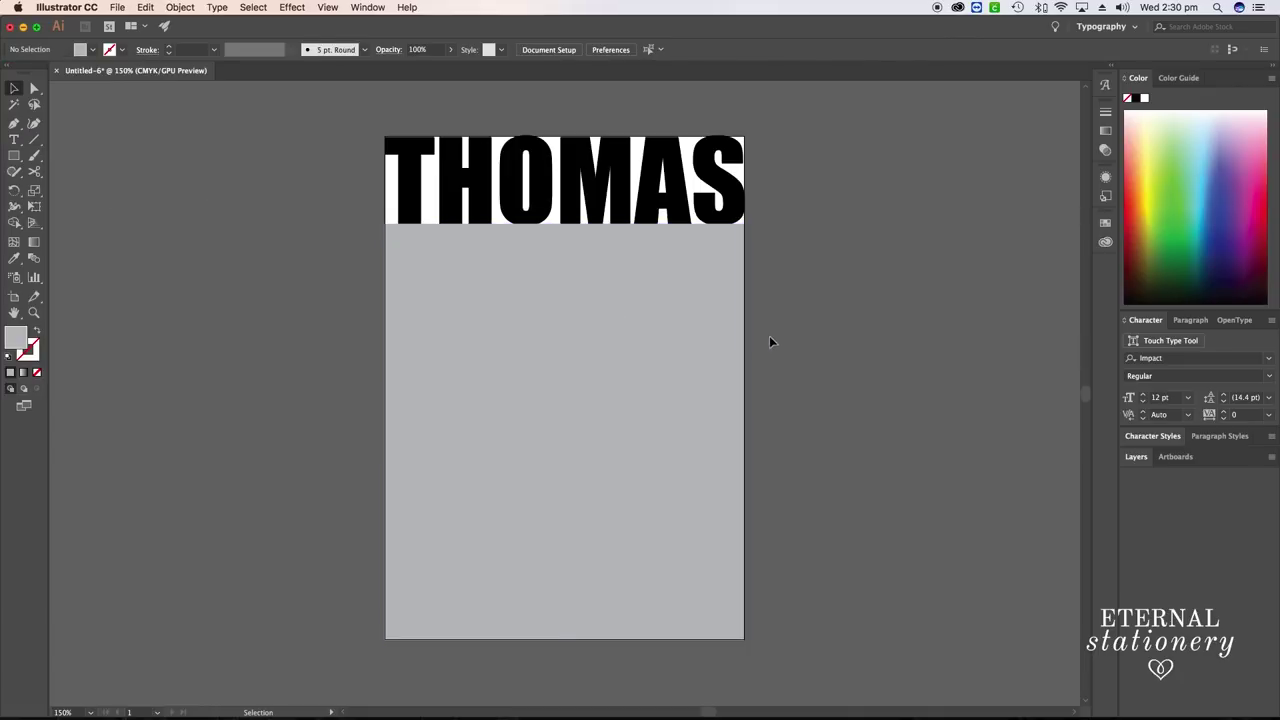
left_click(616, 264)
left_click(897, 306)
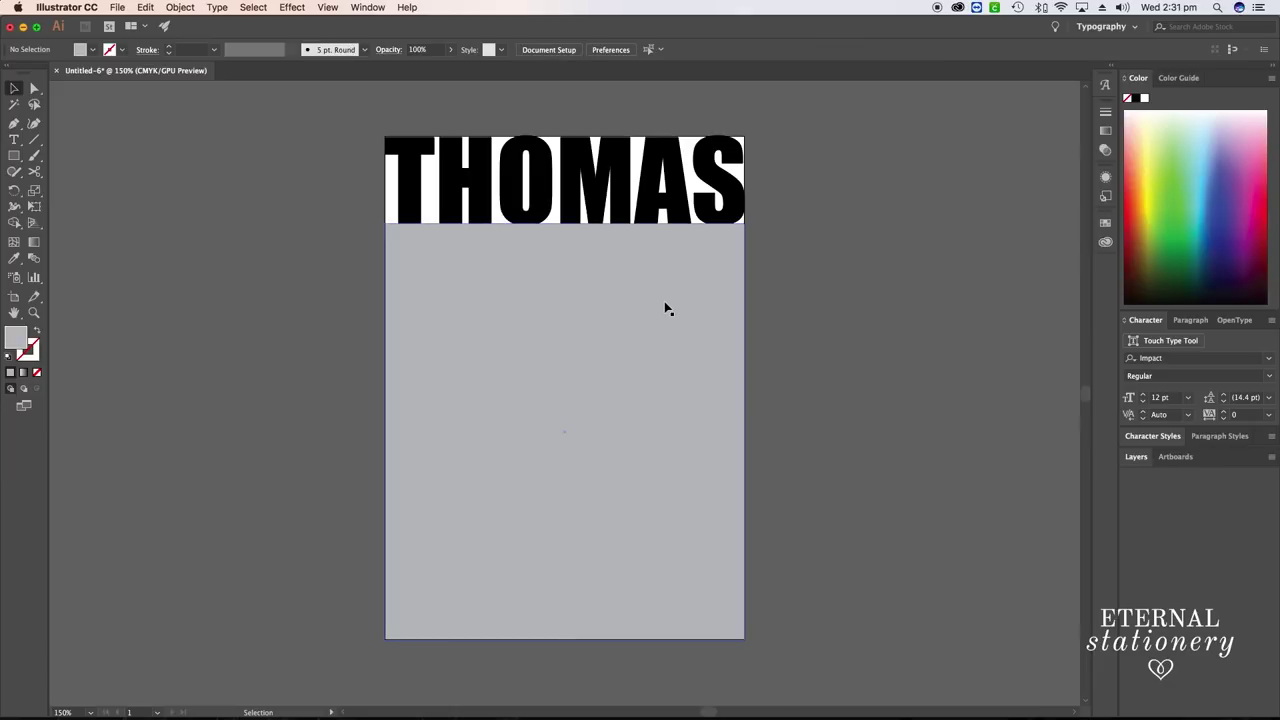
Send the grey rectangle to the back with Arrange > Send to Back
left_click(549, 303)
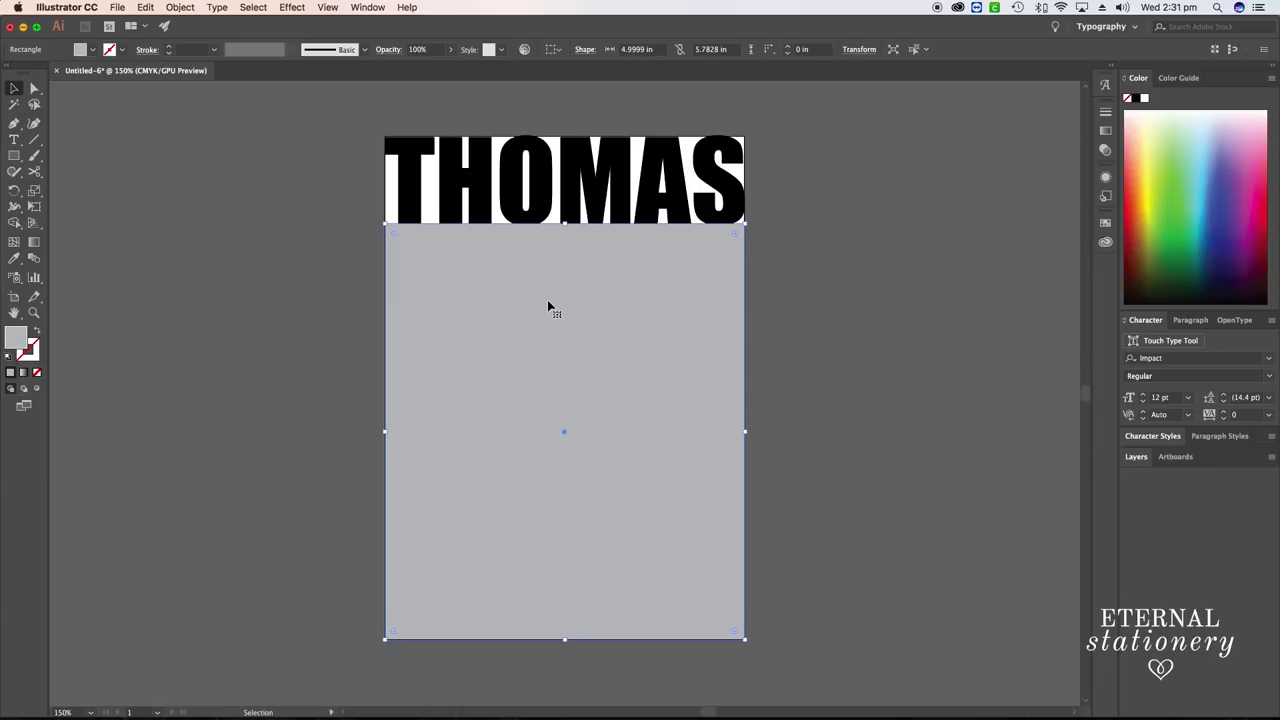
right_click(548, 304)
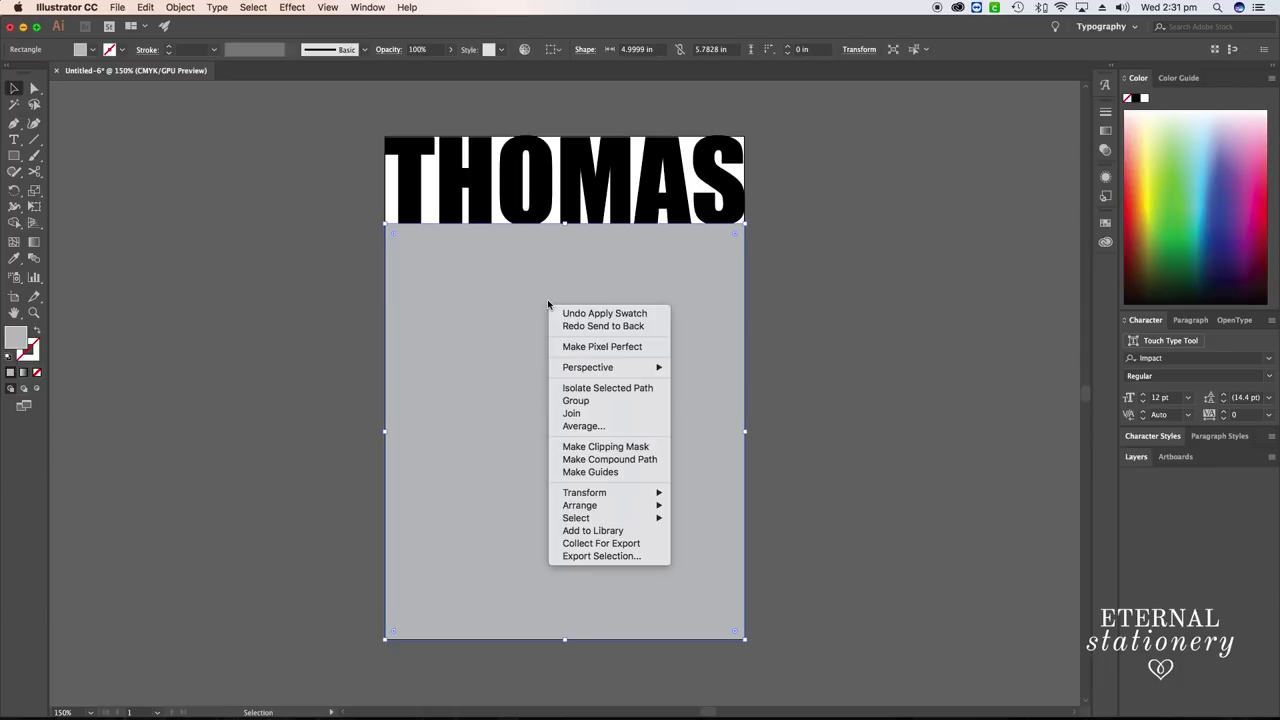
mouse_move(589, 512)
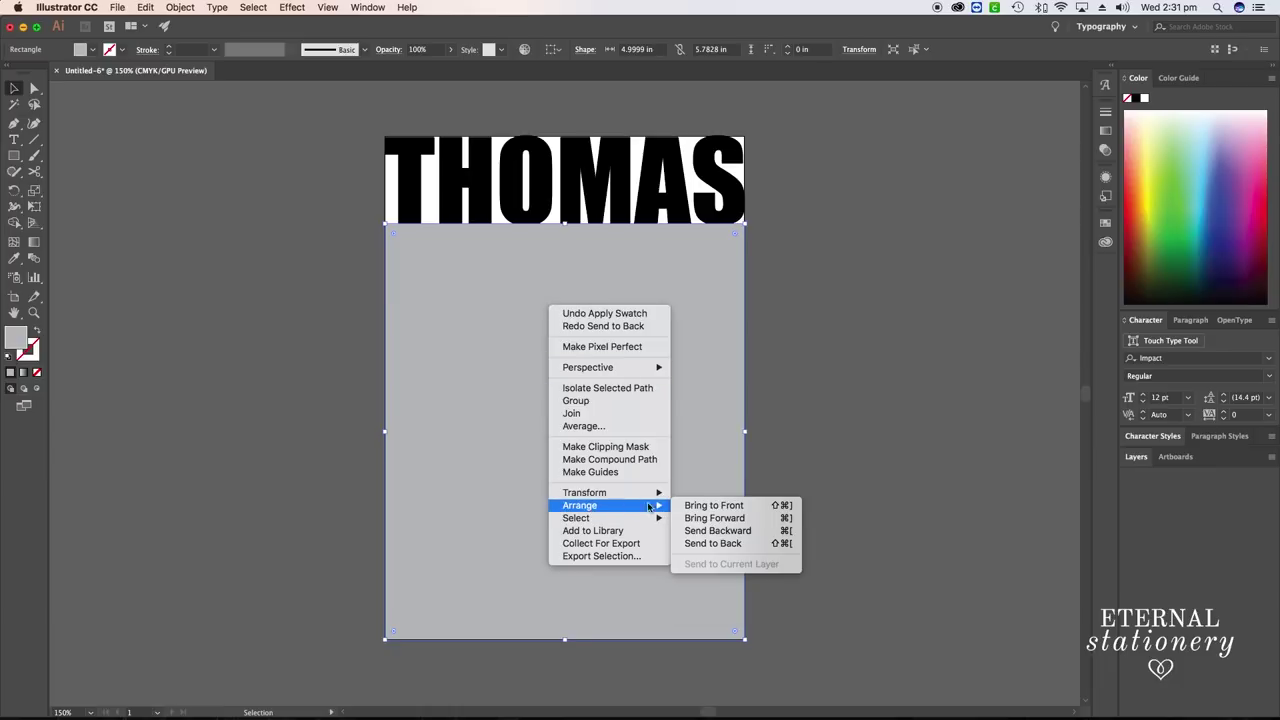
left_click(713, 543)
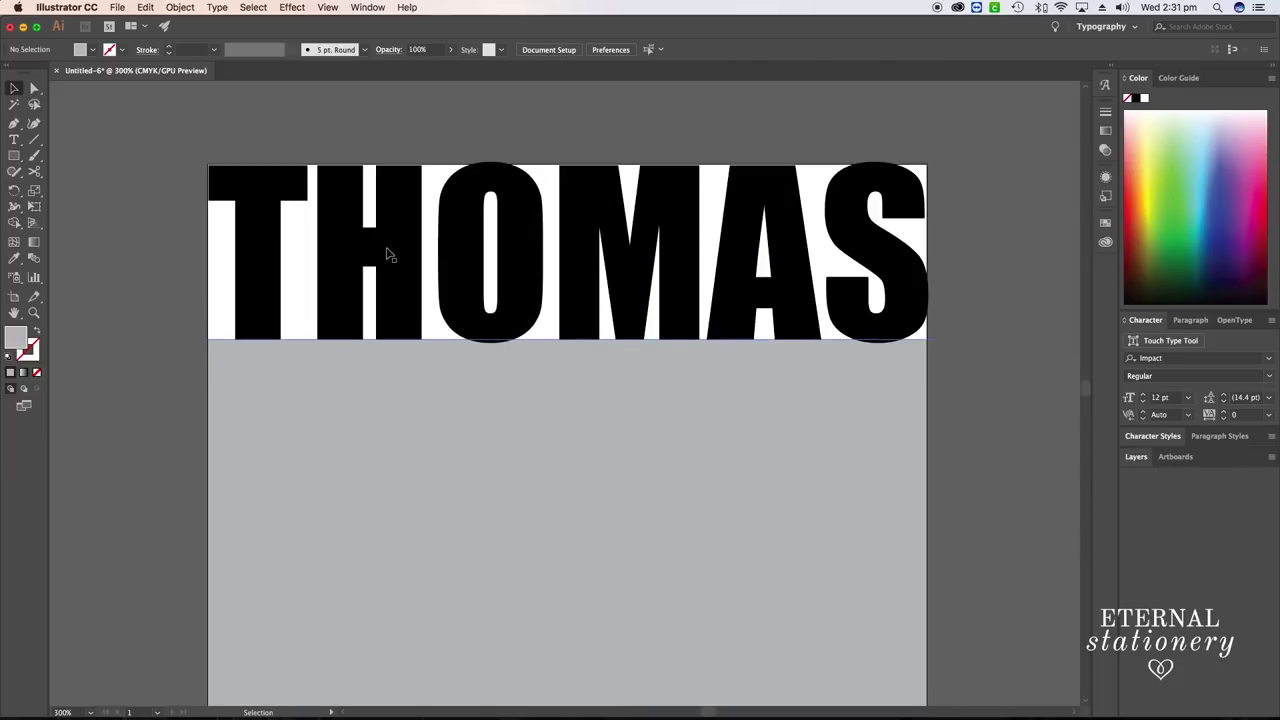
Drag the rectangle's top-middle handle up so it tucks behind THOMAS's letter bottoms
left_click(565, 415)
left_click(575, 485)
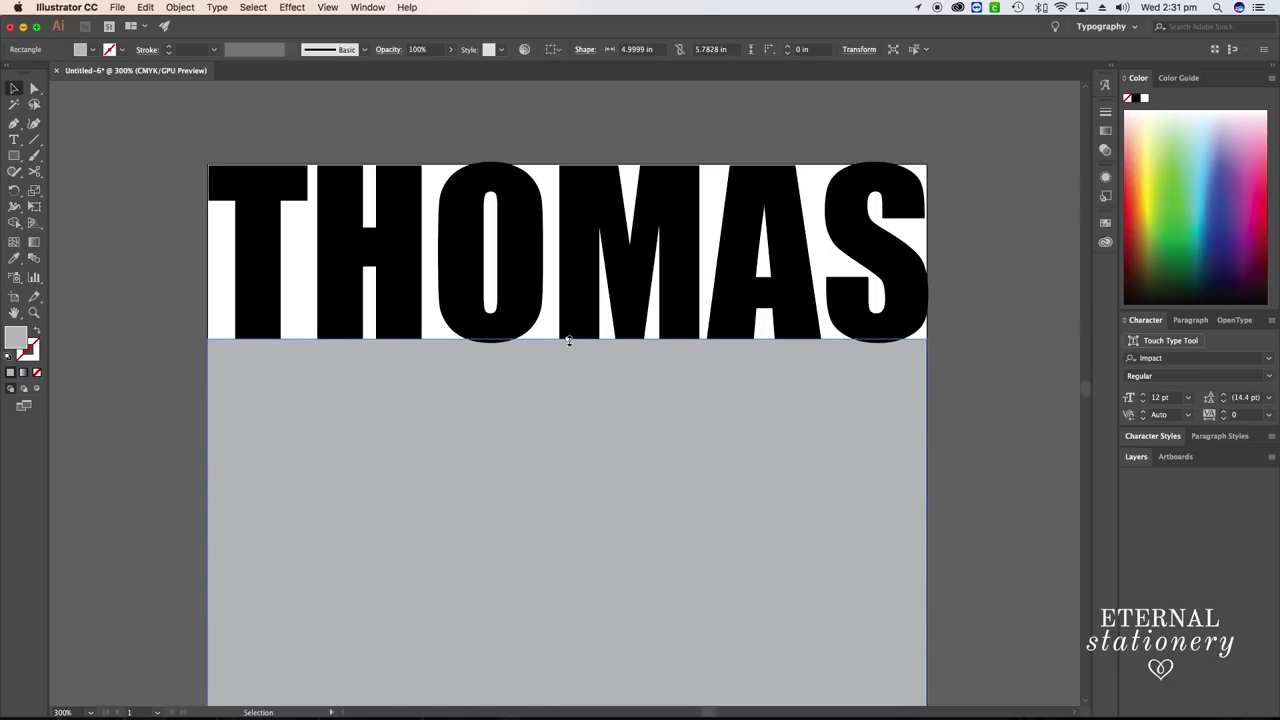
left_click_drag(568, 341, 566, 334)
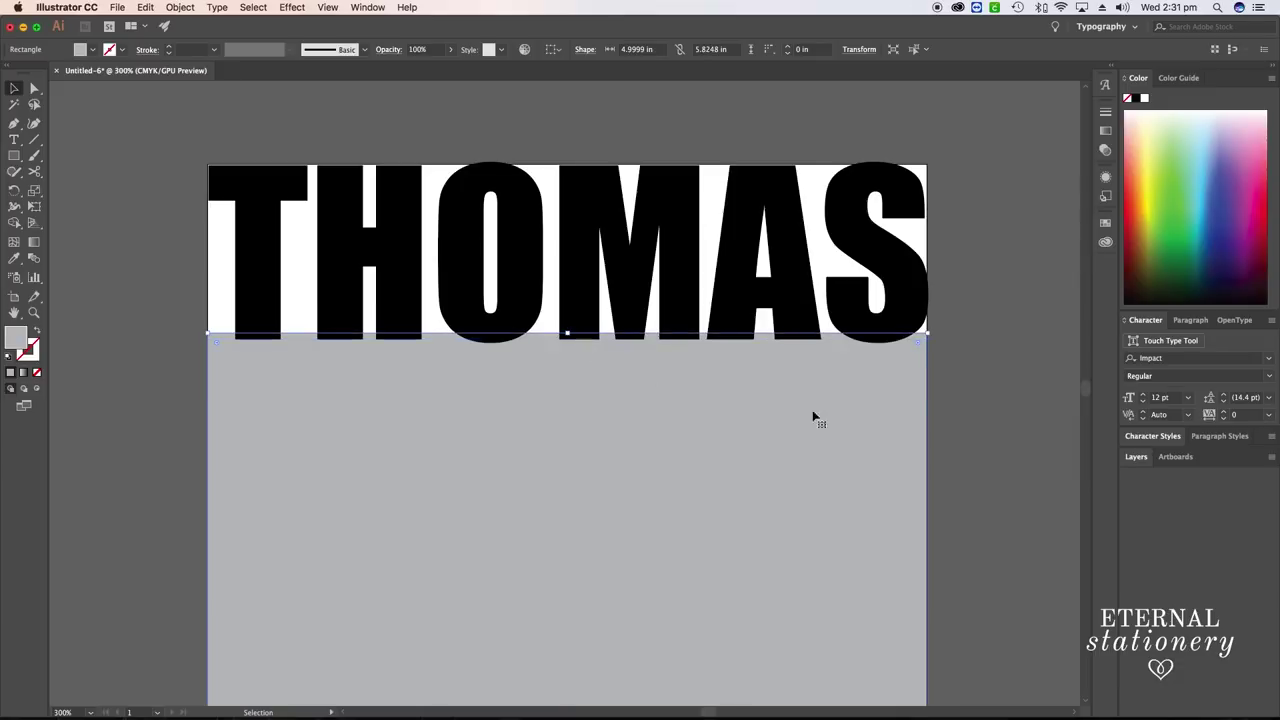
left_click(991, 369)
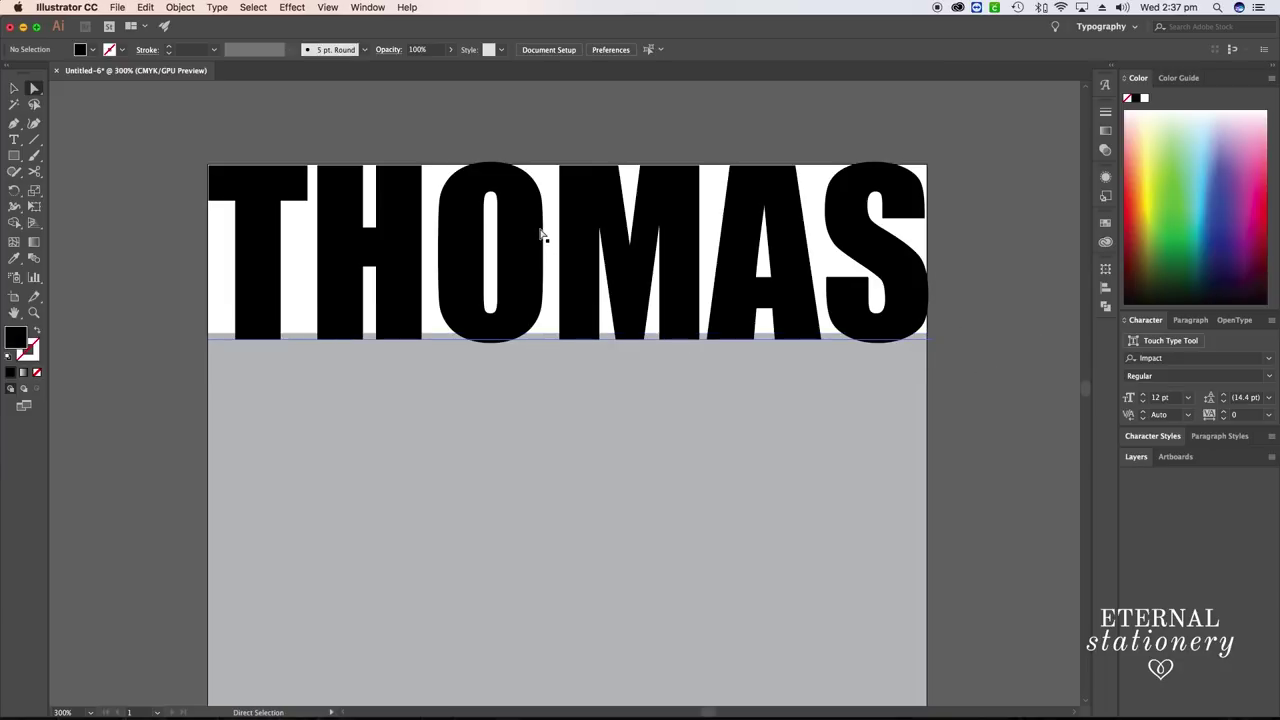
Convert the THOMAS text to outlines with Create Outlines
left_click(542, 237)
left_click(533, 404)
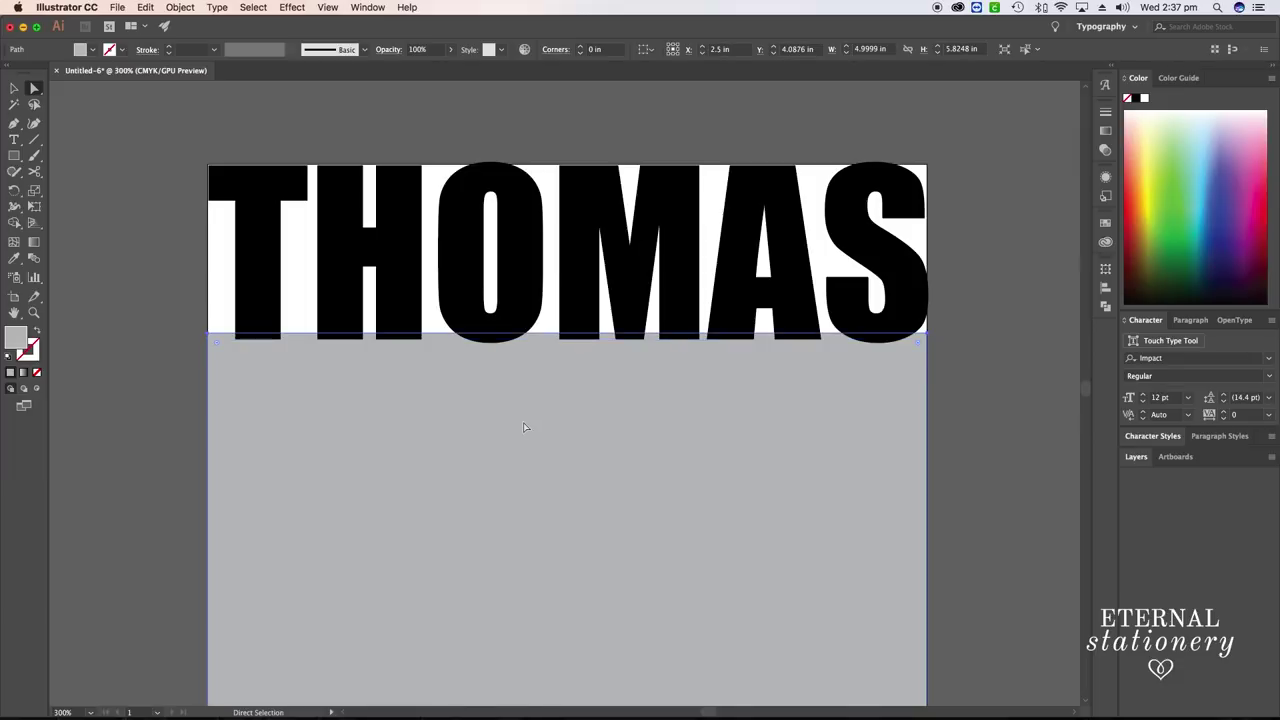
left_click(957, 363)
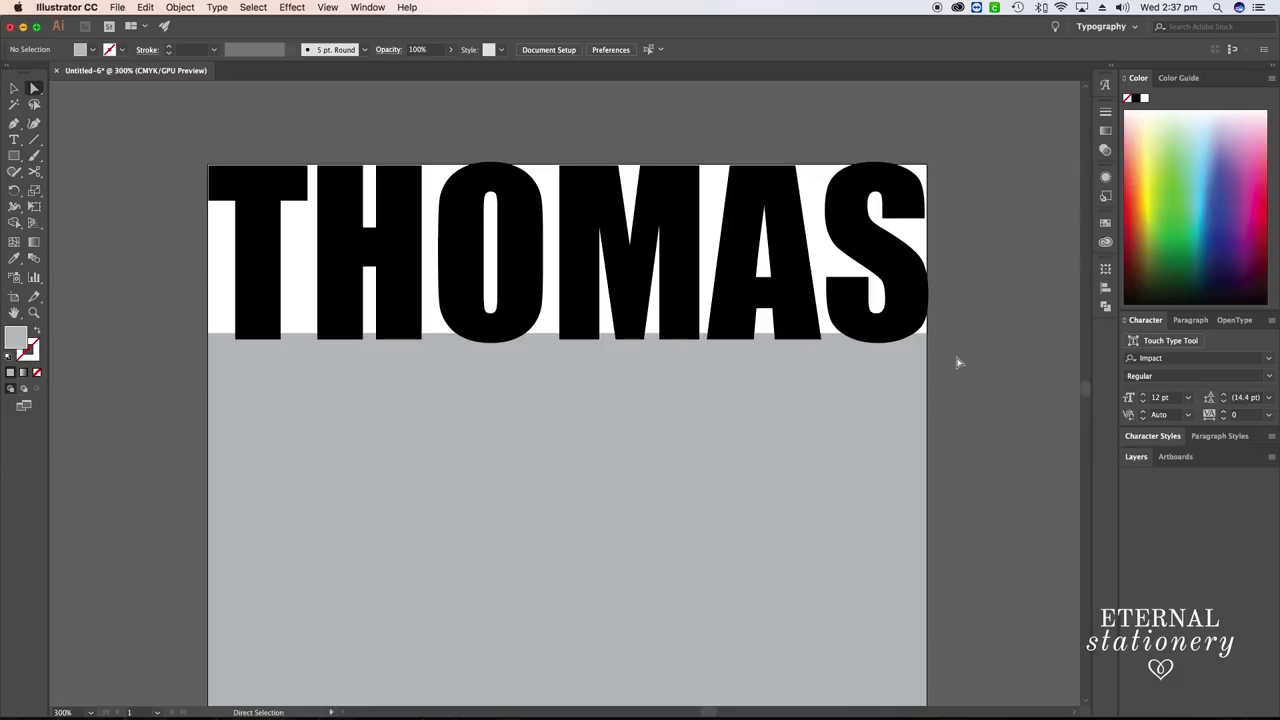
left_click(586, 228)
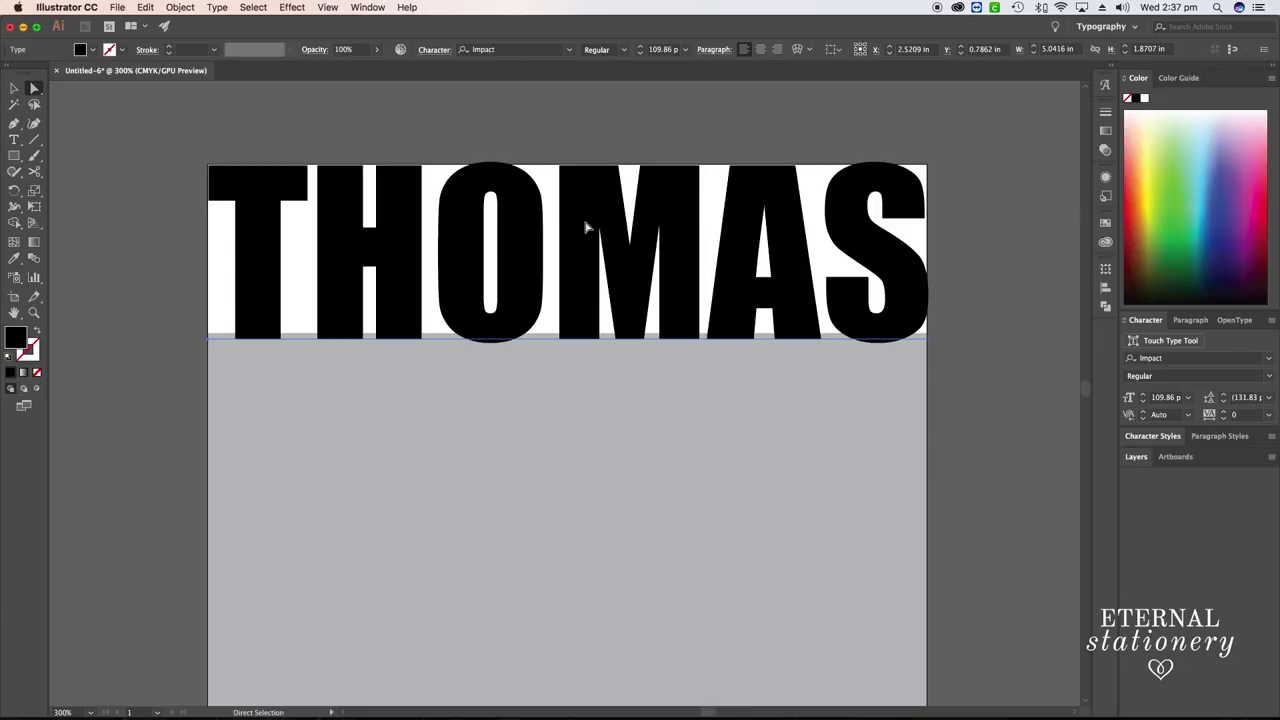
right_click(531, 248)
left_click(565, 335)
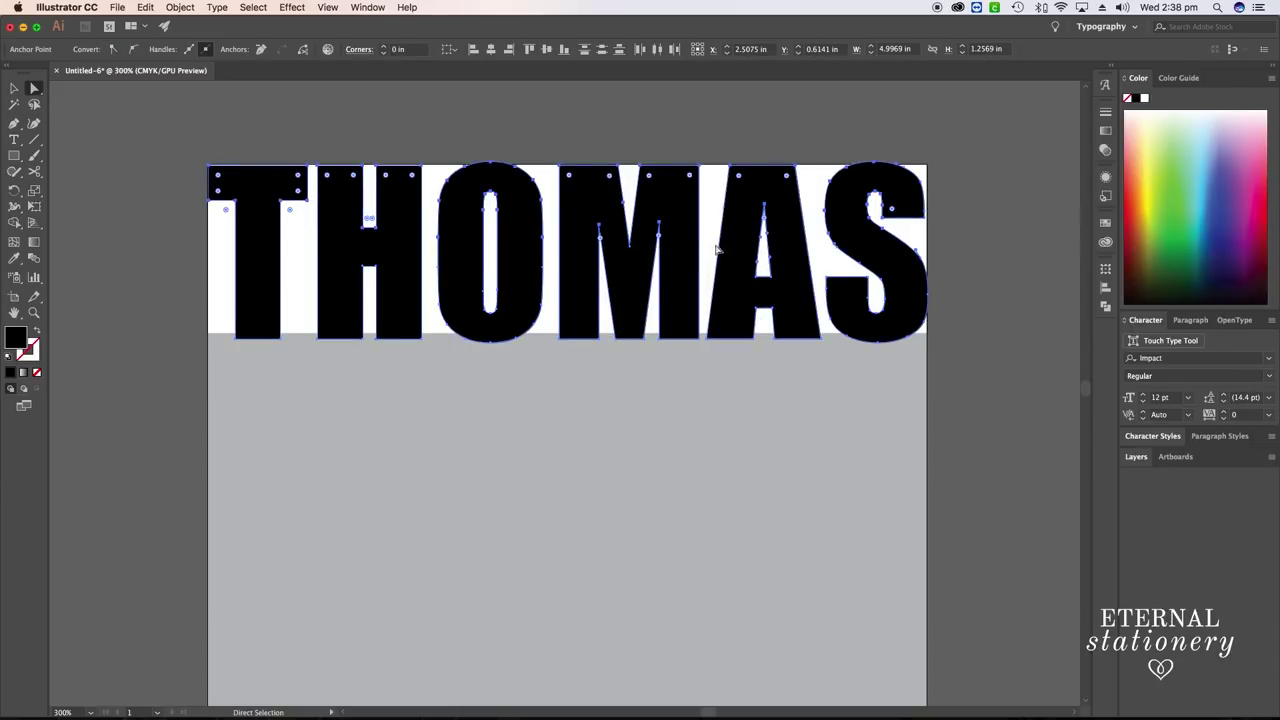
left_click(563, 170)
Test the outlines by pulling the H out of the word, then restore it in place
left_click(270, 117)
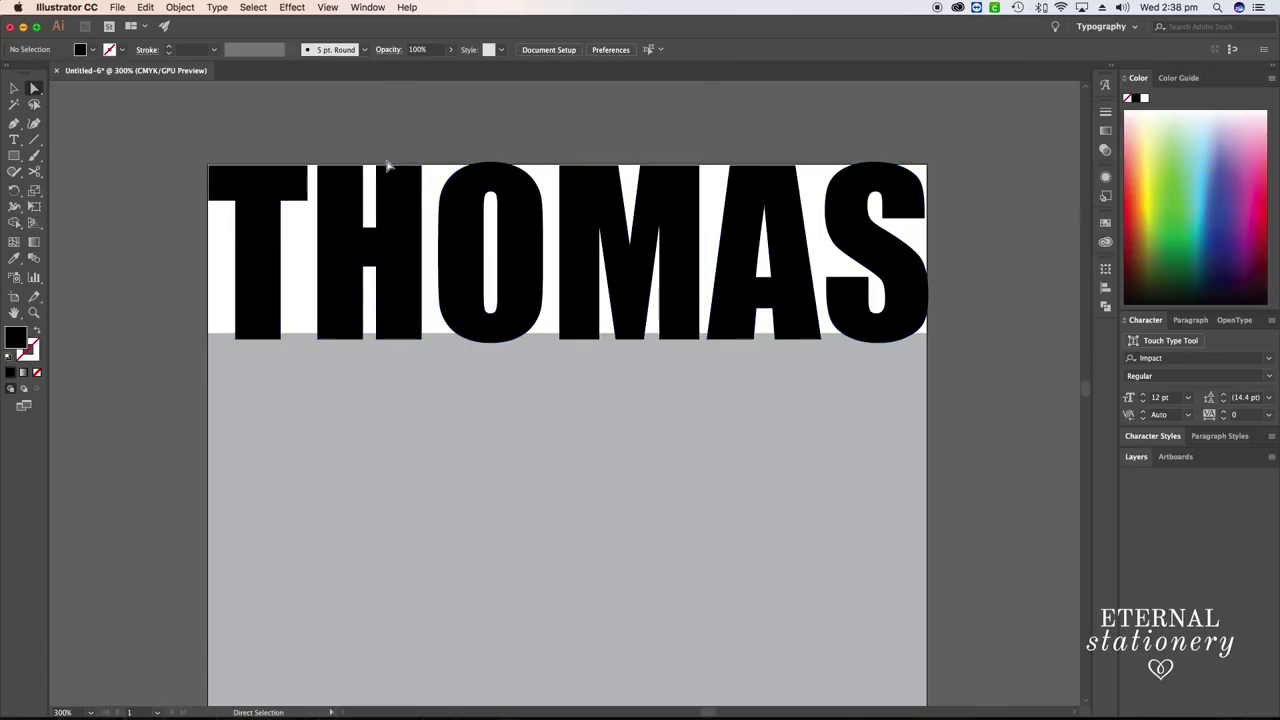
left_click(395, 199)
left_click_drag(395, 199, 414, 280)
key("ctrl+z")
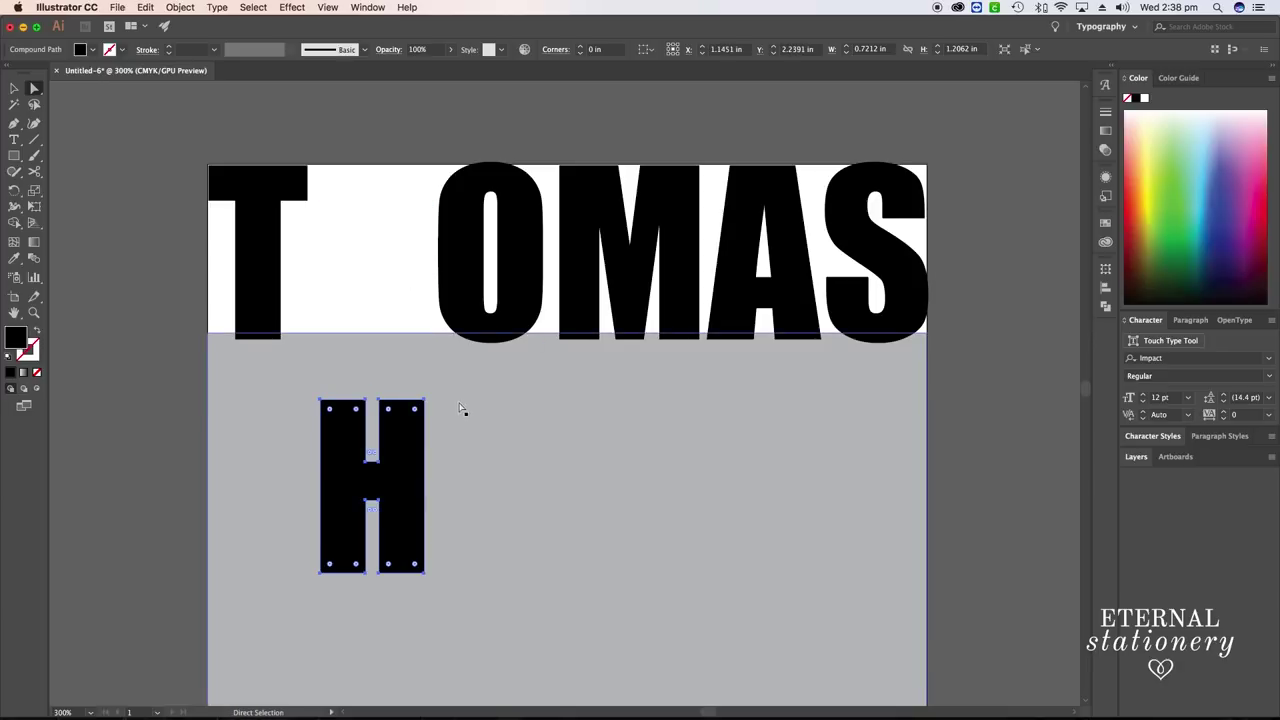
key("ctrl+shift+z")
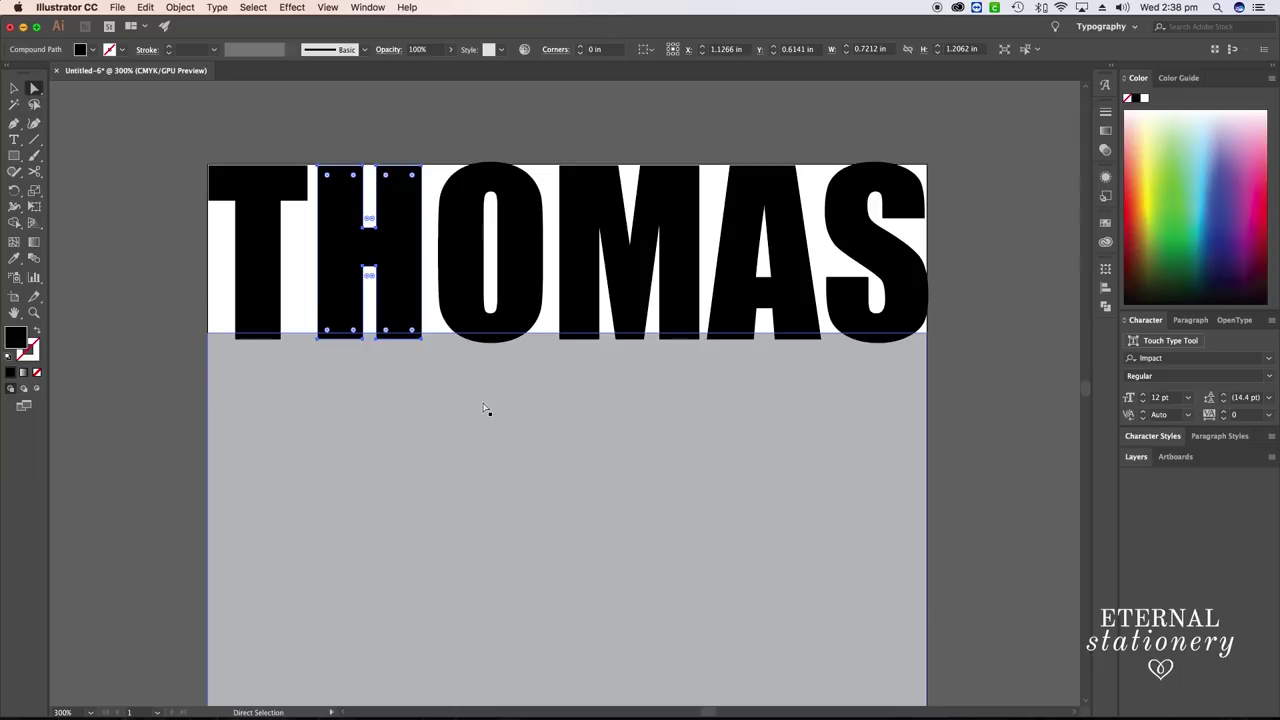
Select all letters and the rectangle and Unite them in the Pathfinder panel
left_click(160, 171)
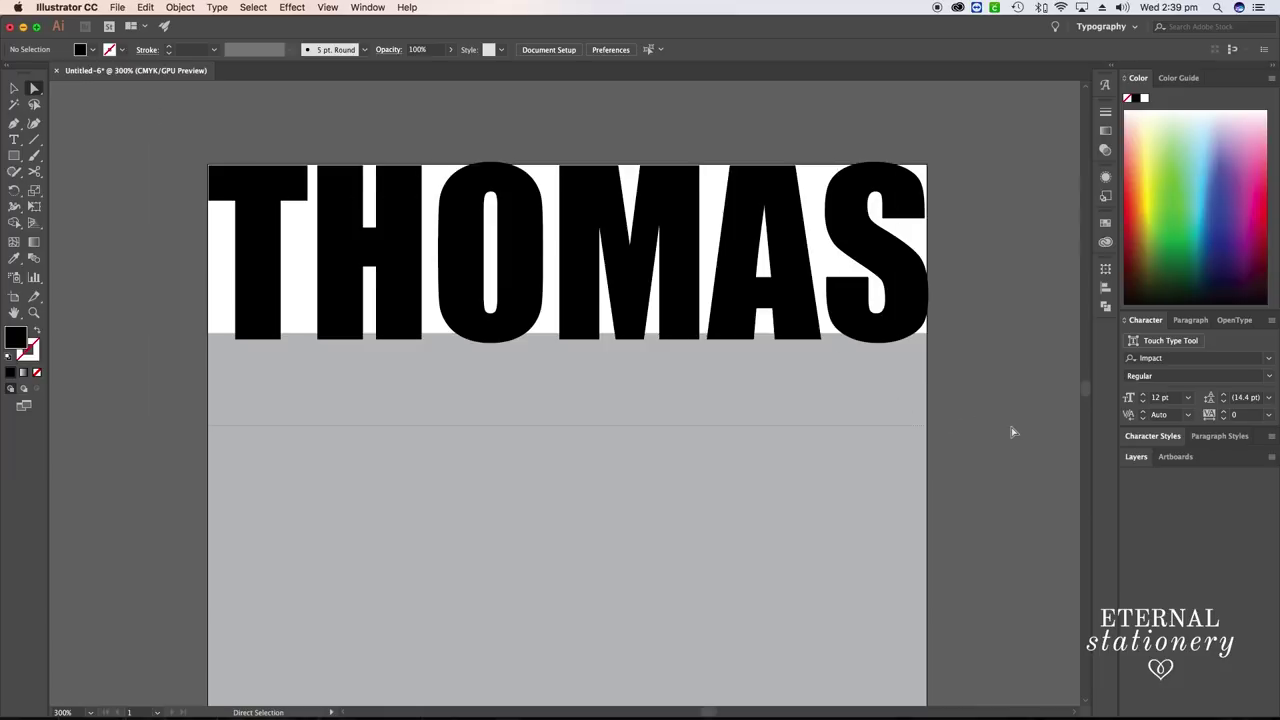
left_click_drag(1012, 432, 1008, 431)
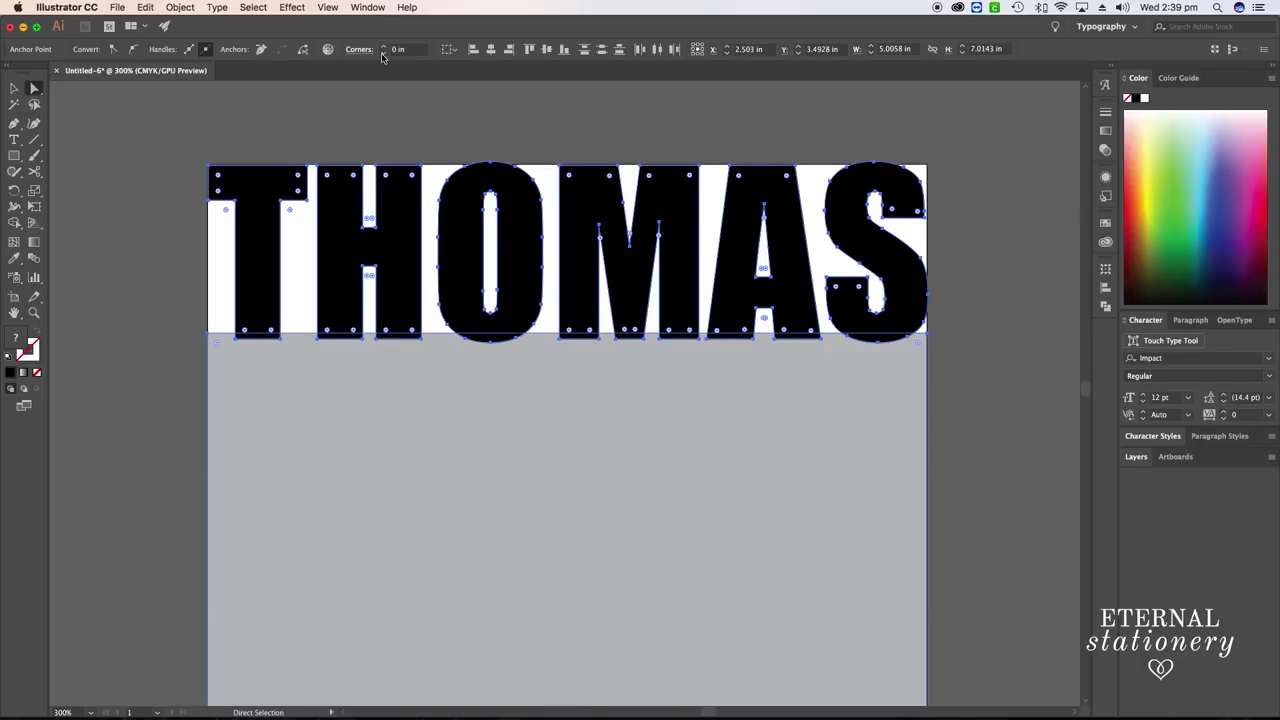
left_click(368, 8)
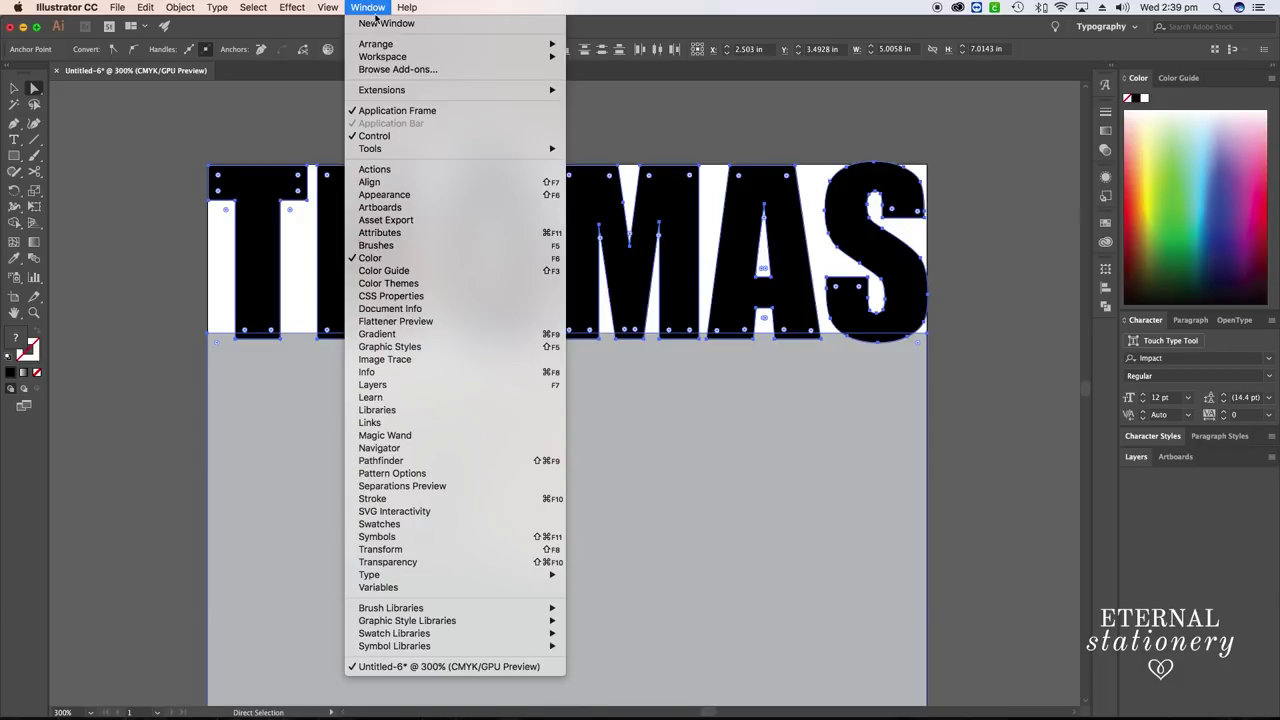
left_click(402, 461)
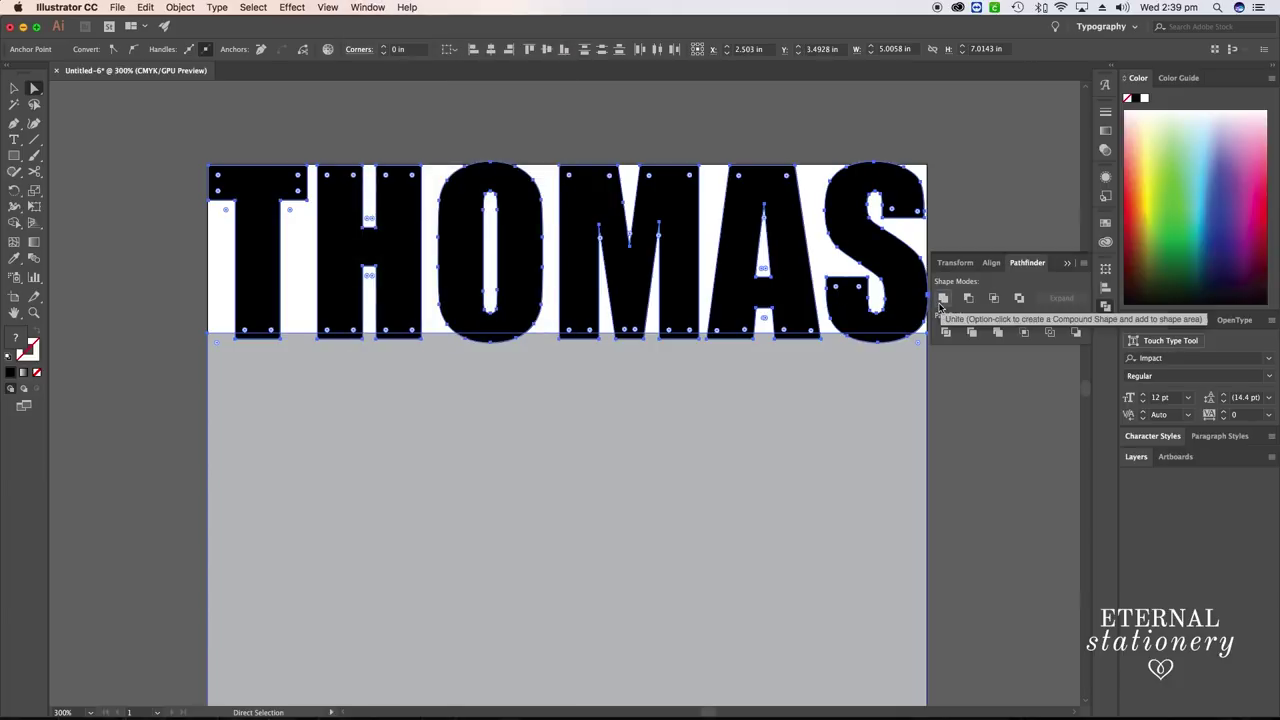
left_click(942, 300)
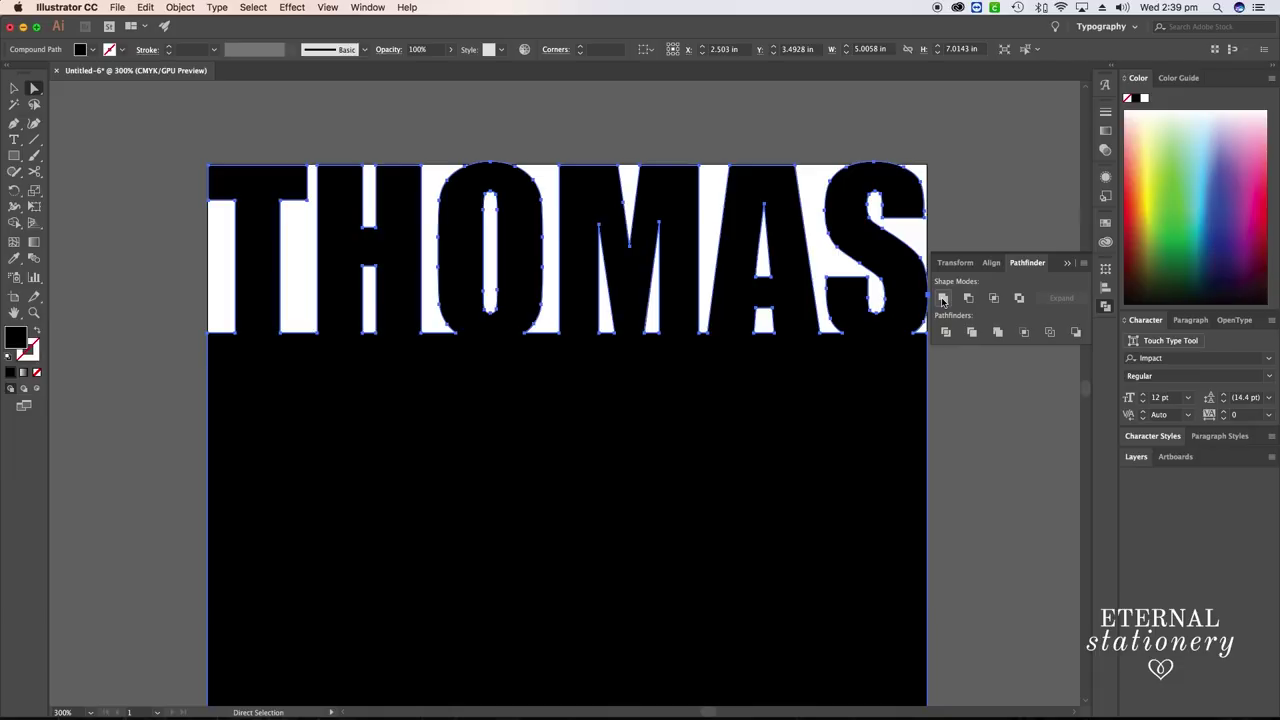
Zoom out and recentre the view on the merged black shape
left_click(943, 404)
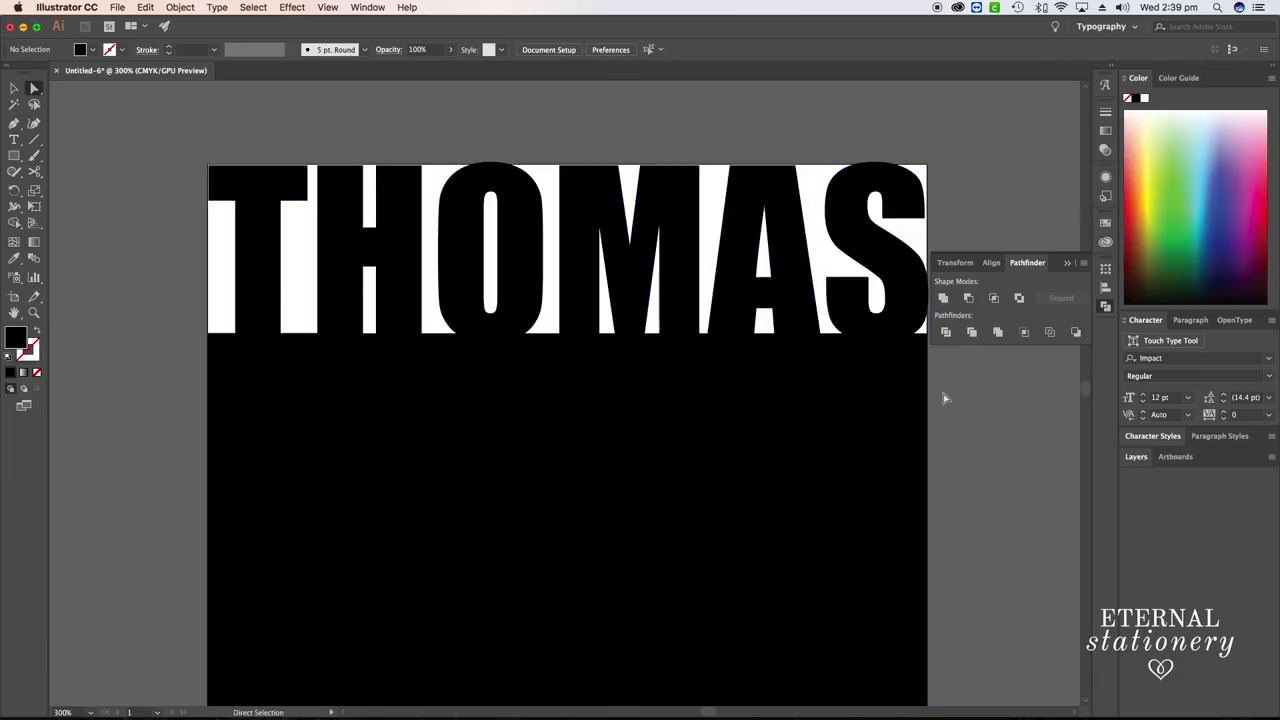
left_click(643, 384)
key("super+minus")
key("super+minus")
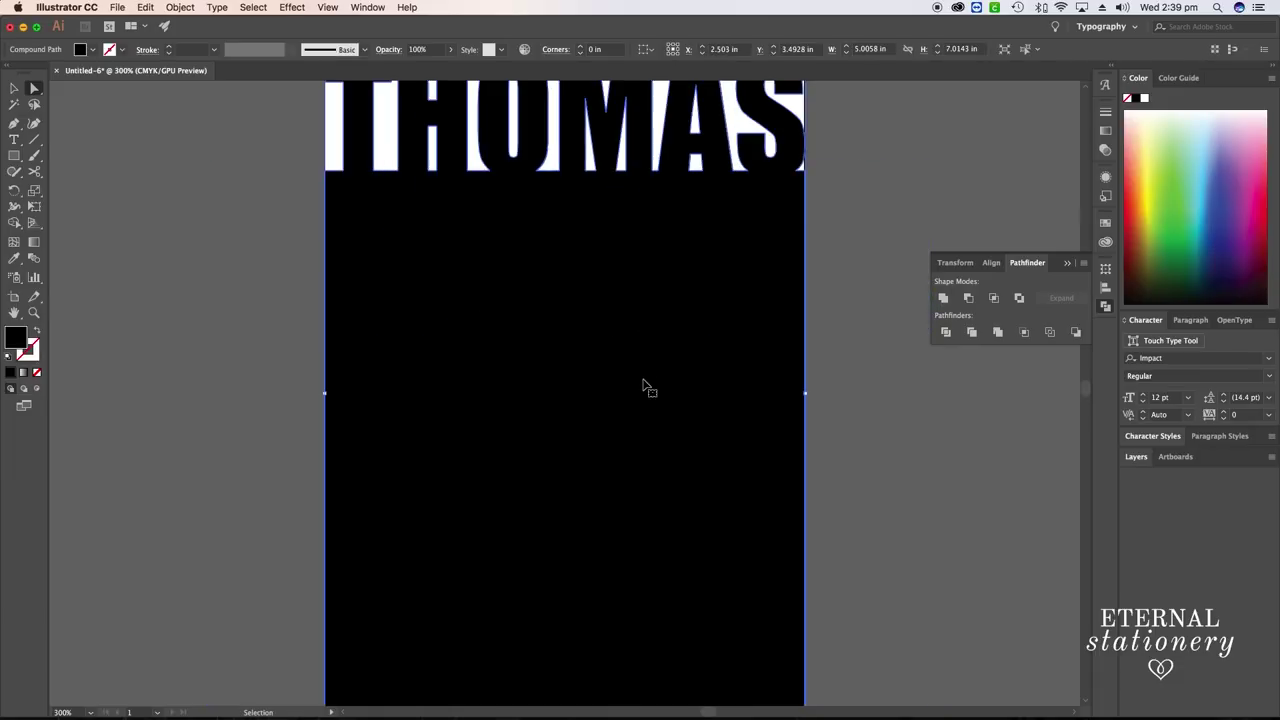
left_click(823, 353)
left_click(654, 314)
left_click_drag(654, 314, 300, 317)
scroll(463, 326, "left", 5)
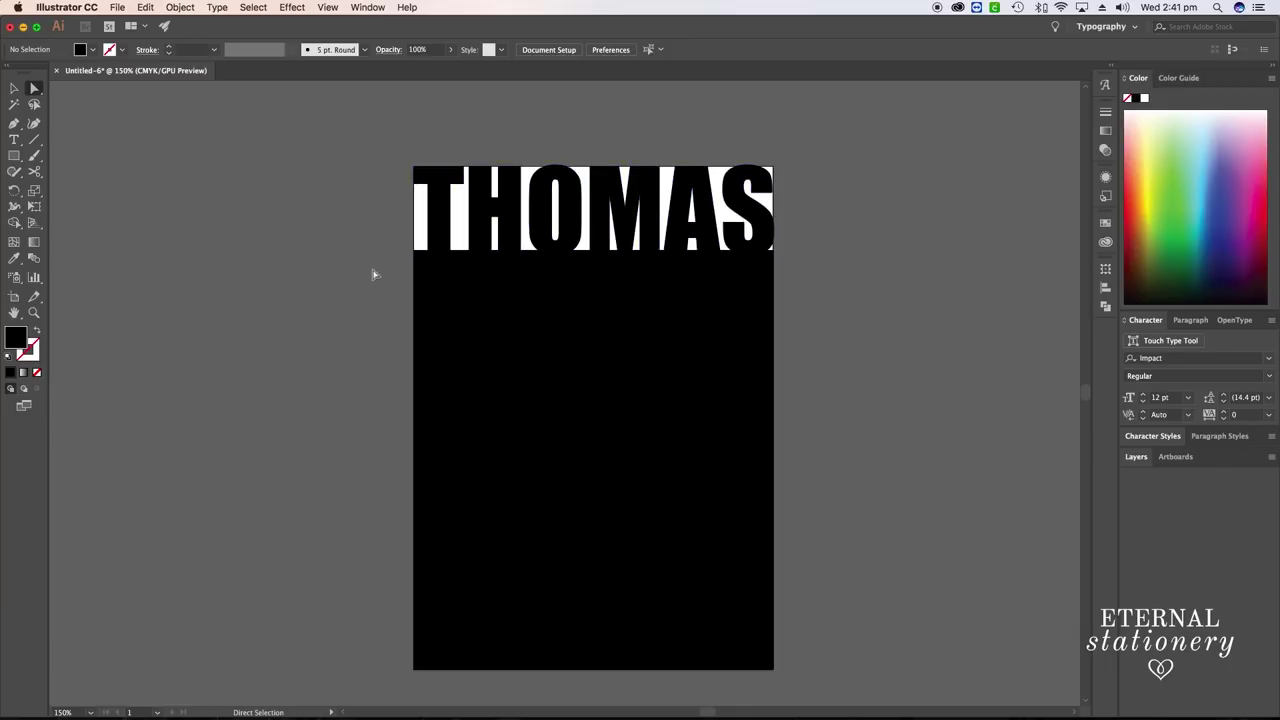
Start File > Export > Export As with SVG as the format
left_click(117, 8)
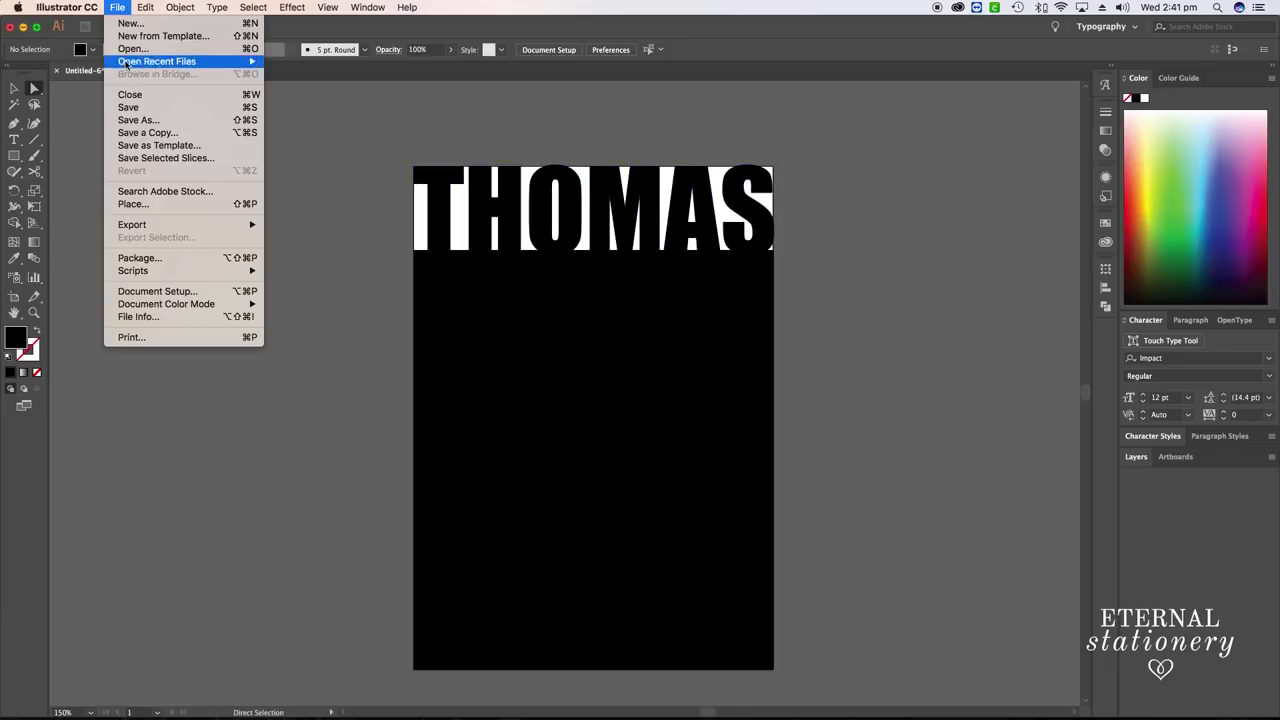
mouse_move(160, 229)
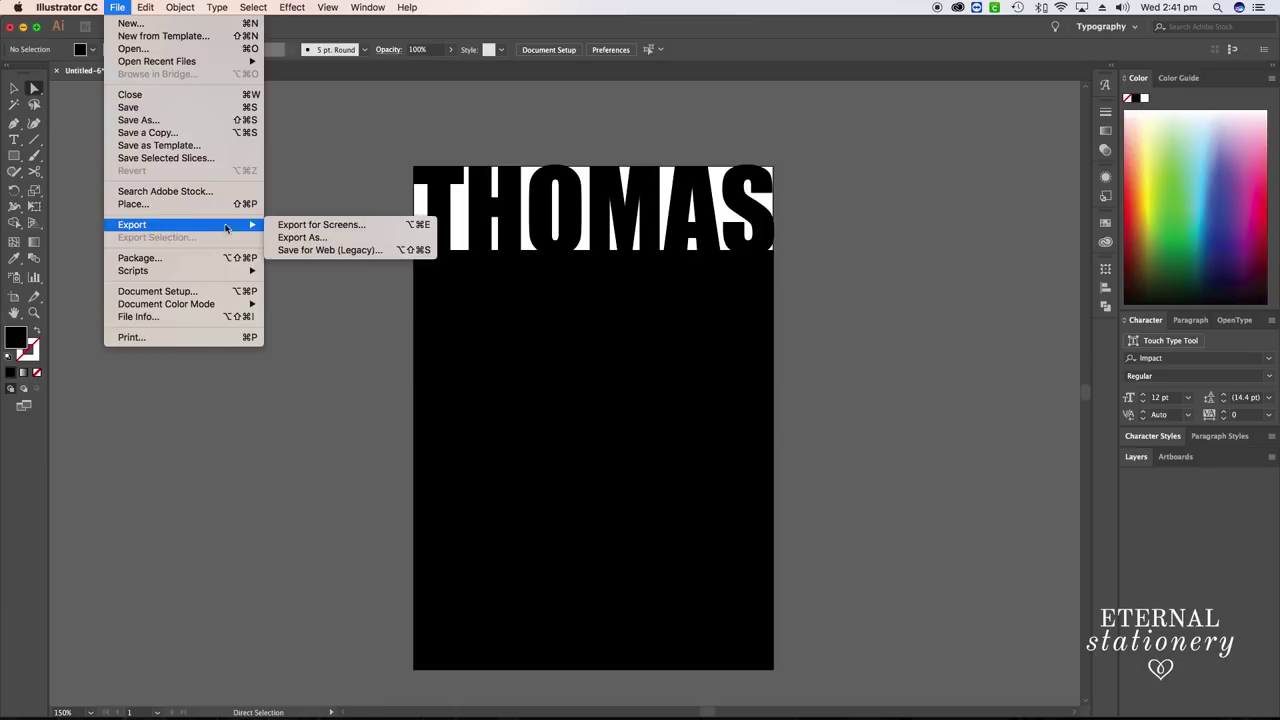
left_click(295, 238)
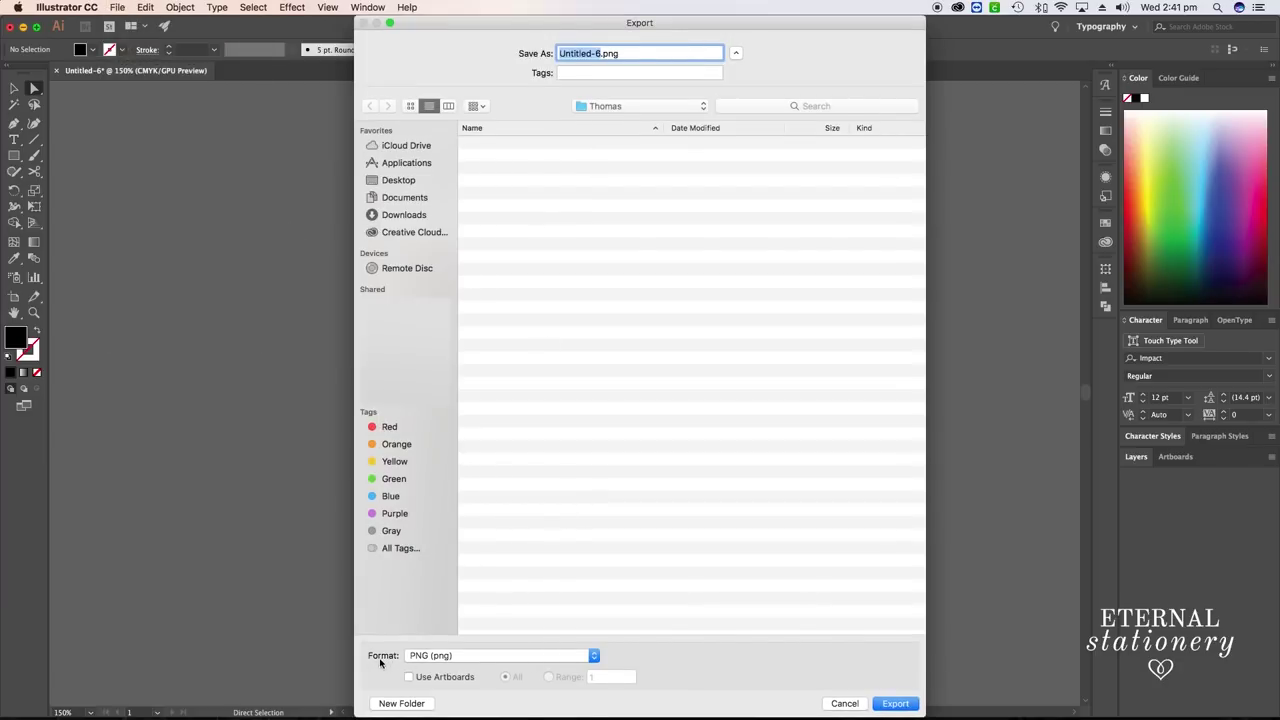
left_click(428, 656)
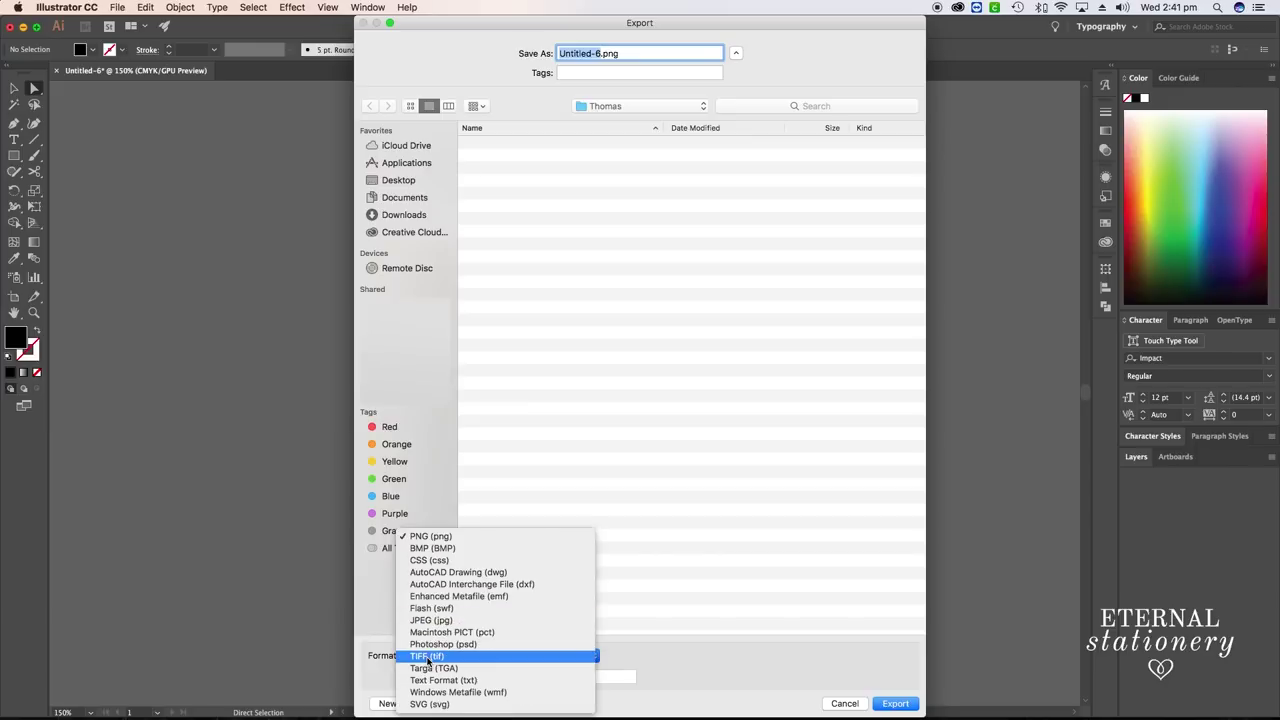
left_click(437, 704)
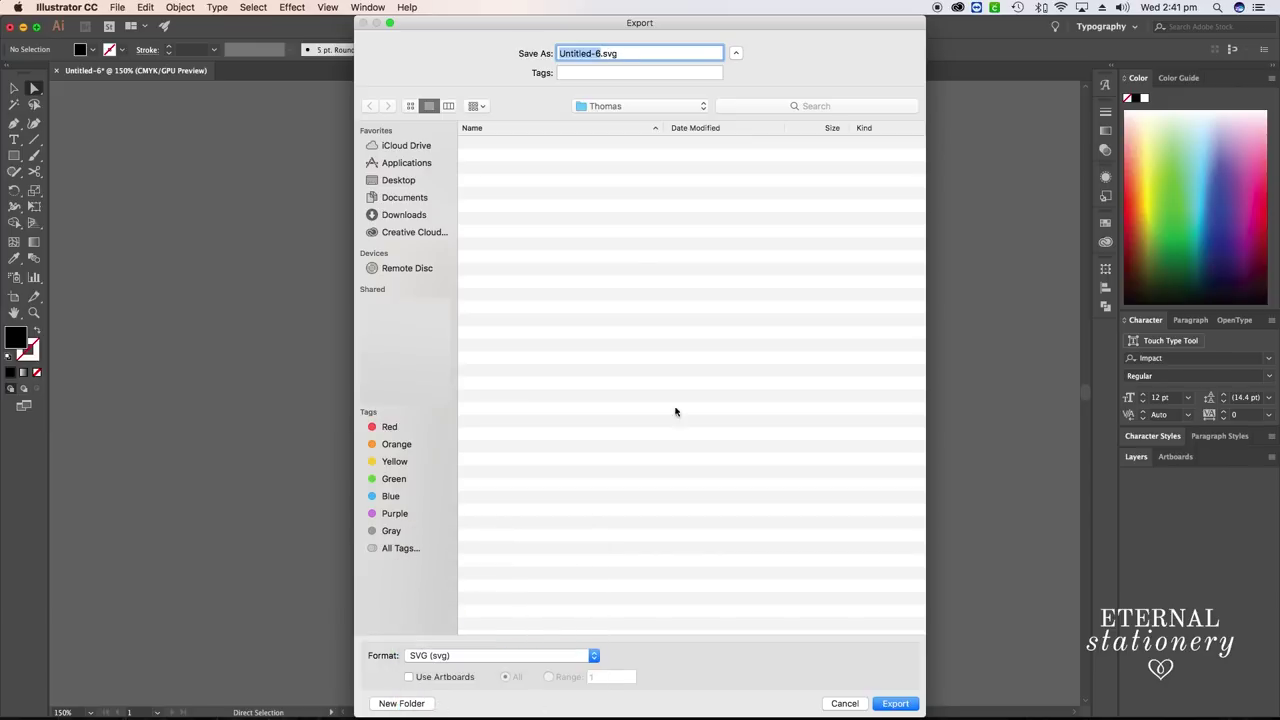
Name the file thomas and export it, accepting the SVG Options
left_click(600, 54)
left_click_drag(600, 54, 554, 53)
type("THOMAS")
key("BackSpace")
key("BackSpace")
key("BackSpace")
key("BackSpace")
key("BackSpace")
key("BackSpace")
type("thomas")
left_click(900, 704)
left_click(775, 496)
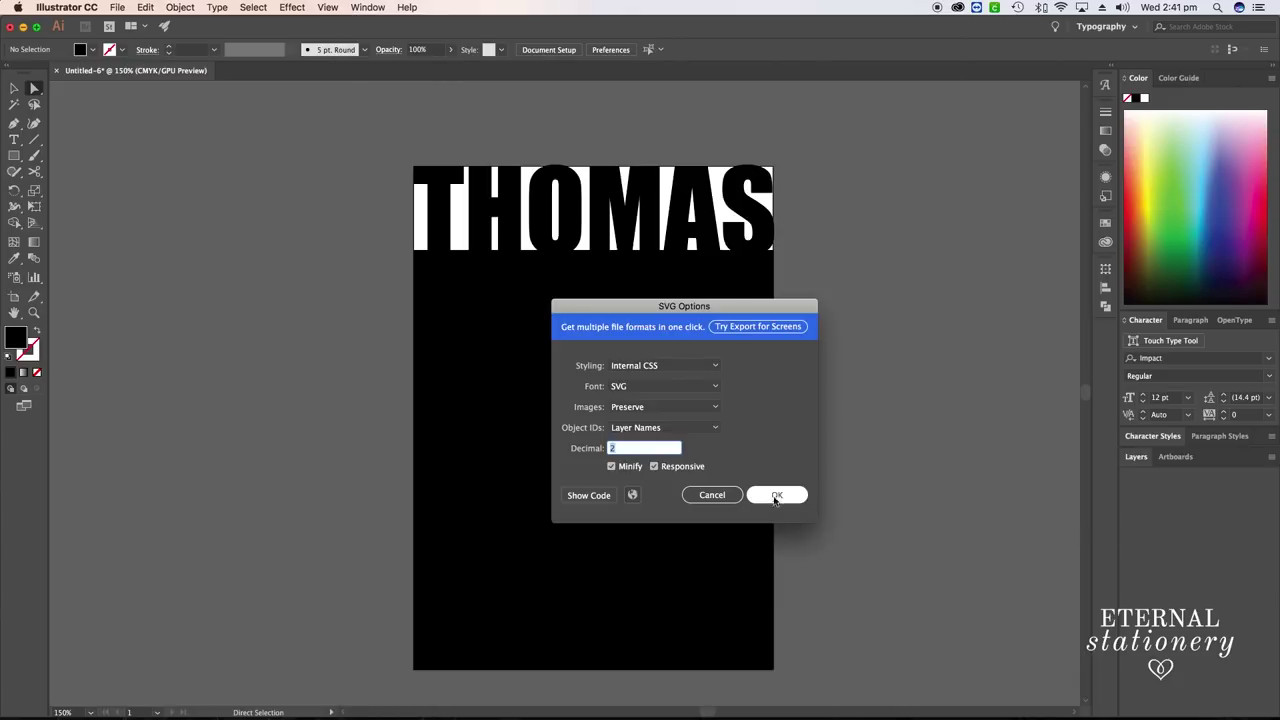